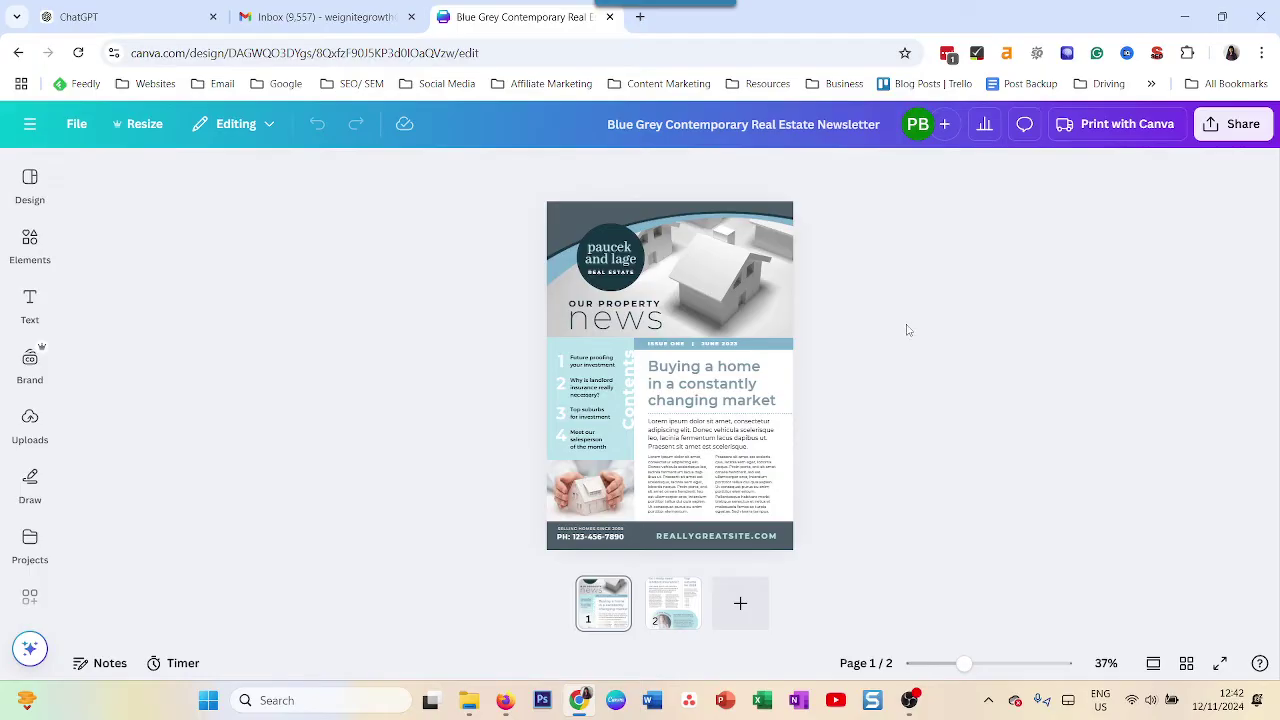
Step: Download only Page 1 of the newsletter as a JPG file
click(1235, 123)
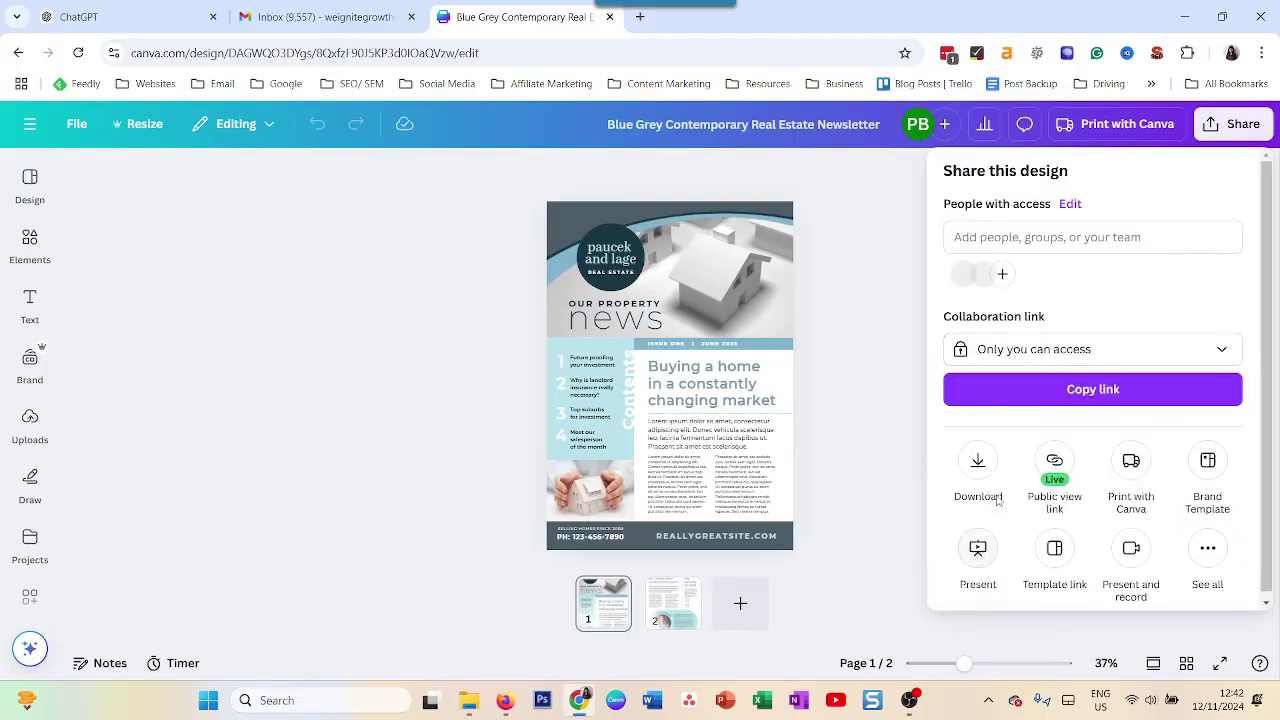
click(984, 470)
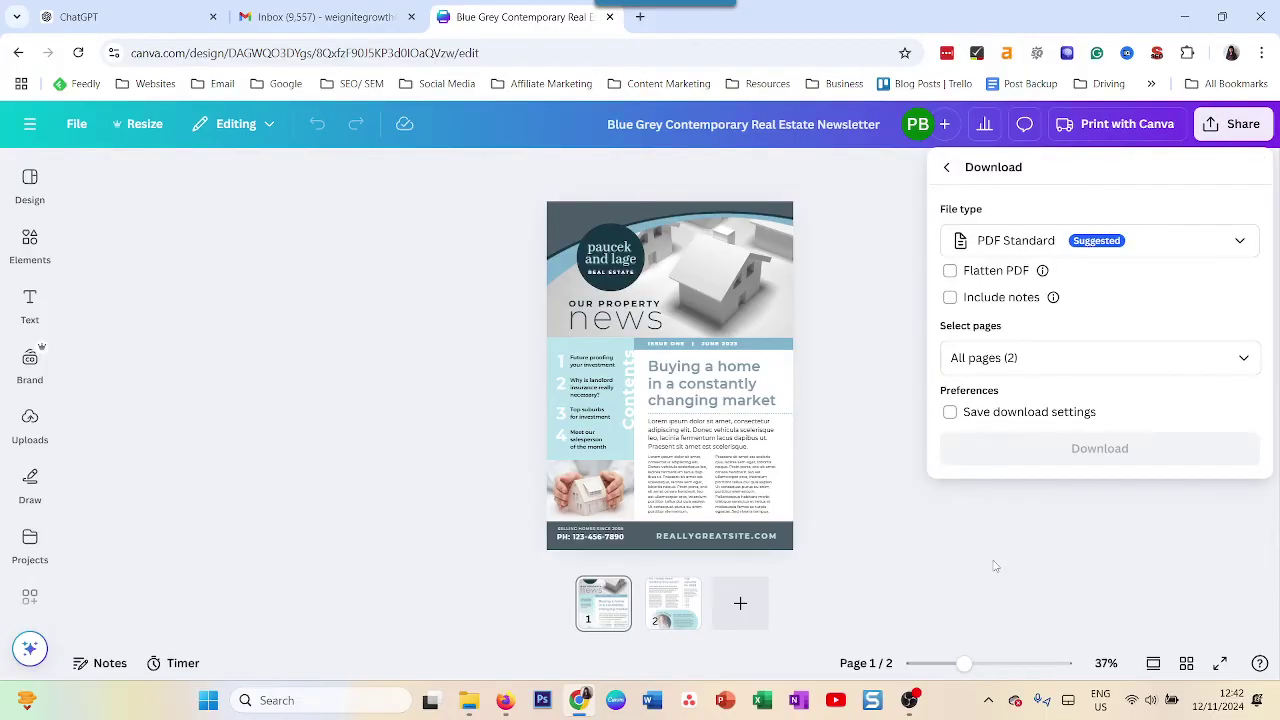
click(1053, 241)
click(988, 287)
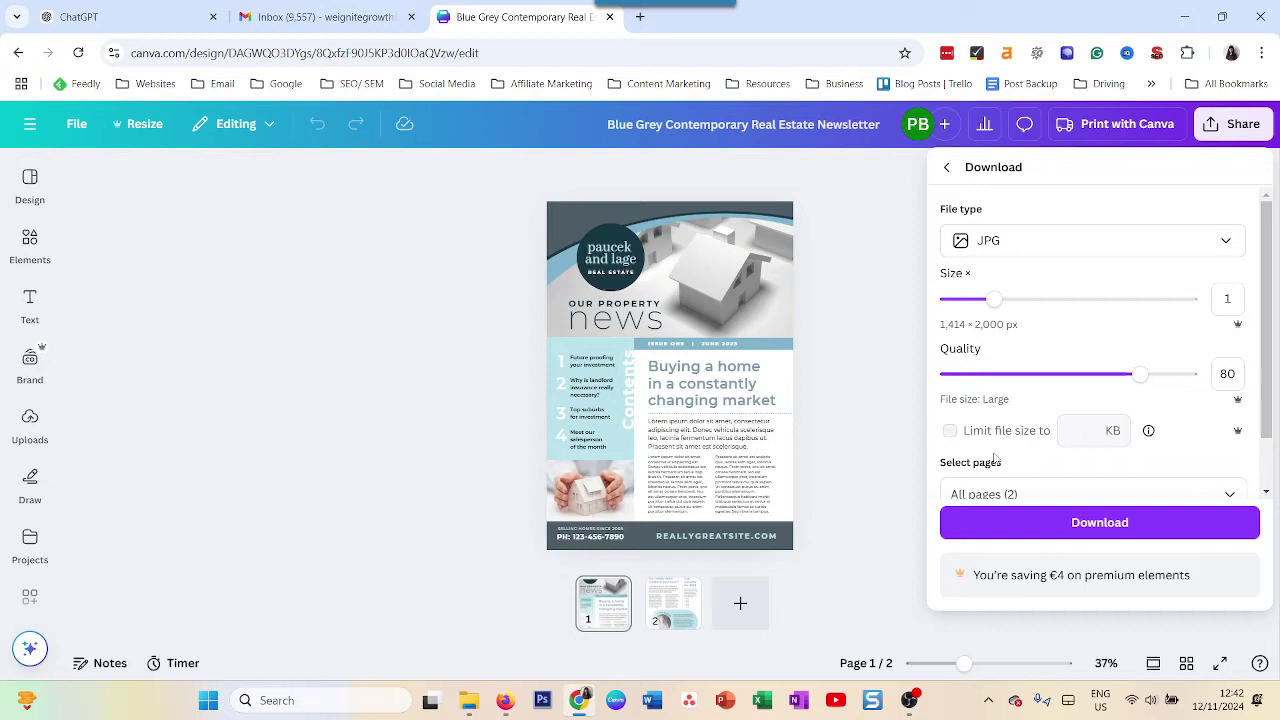
scroll(1049, 431, down, 2)
click(1049, 434)
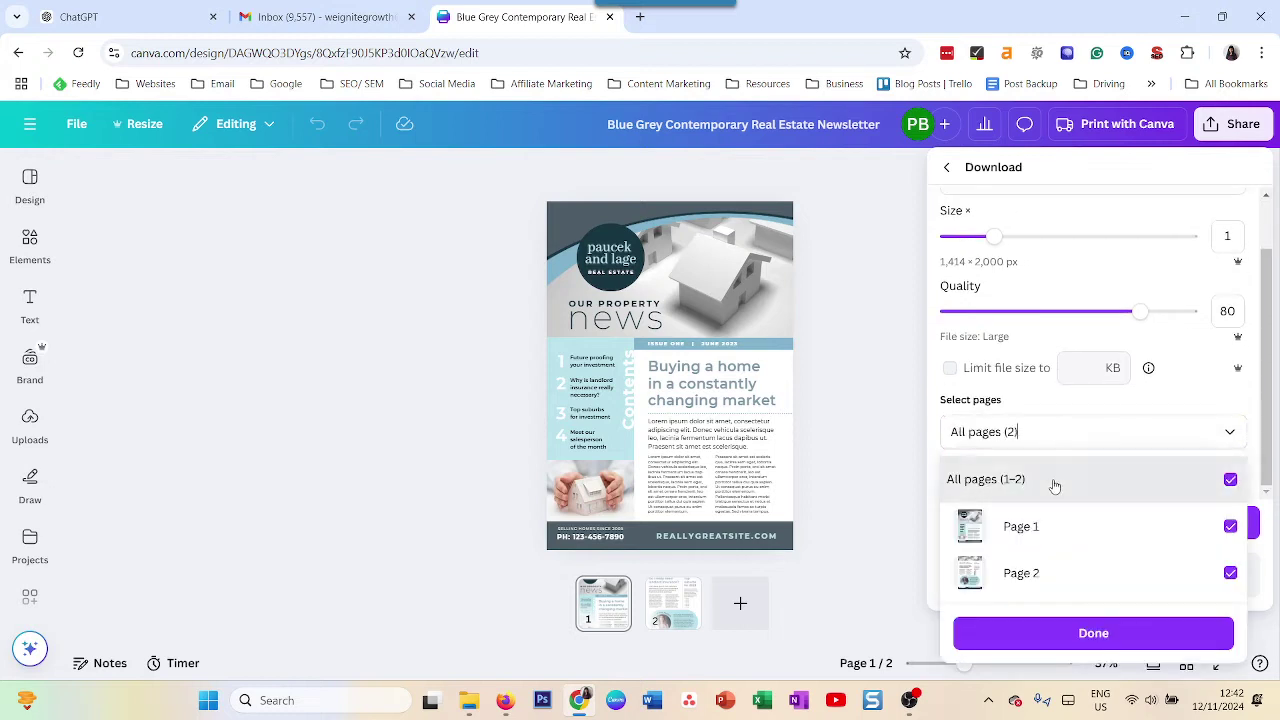
click(1054, 486)
click(1049, 534)
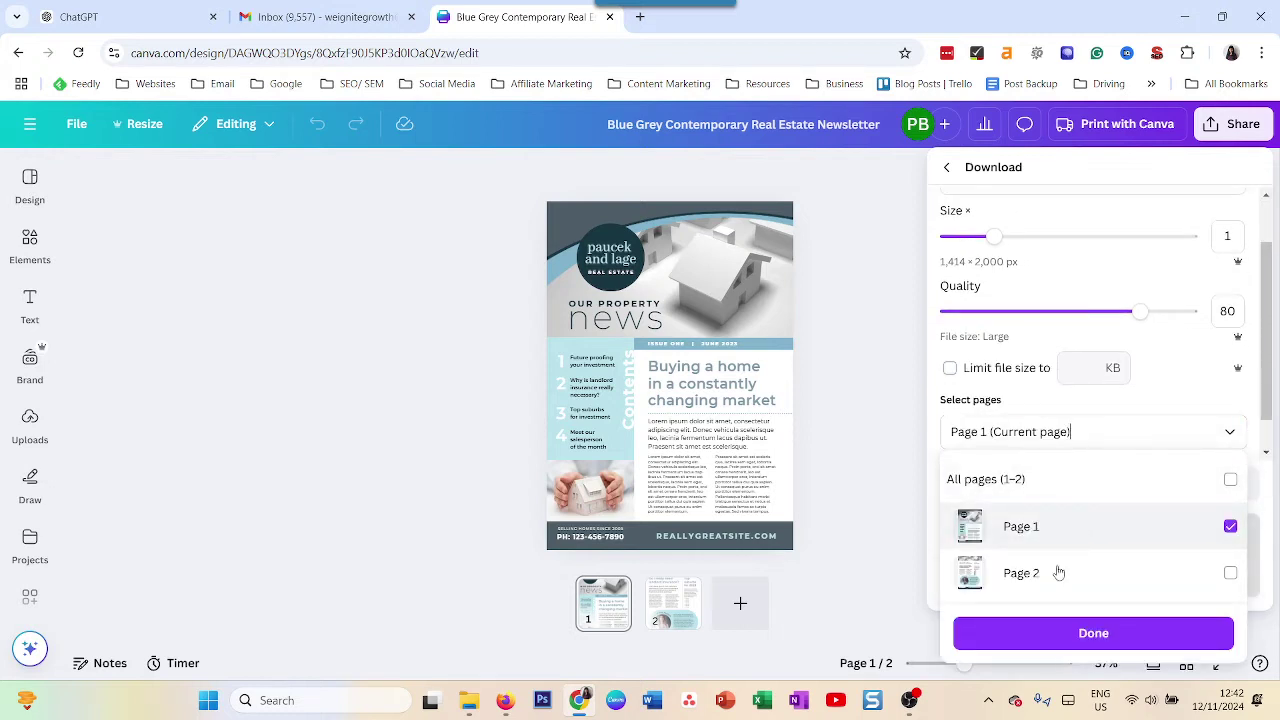
click(1028, 640)
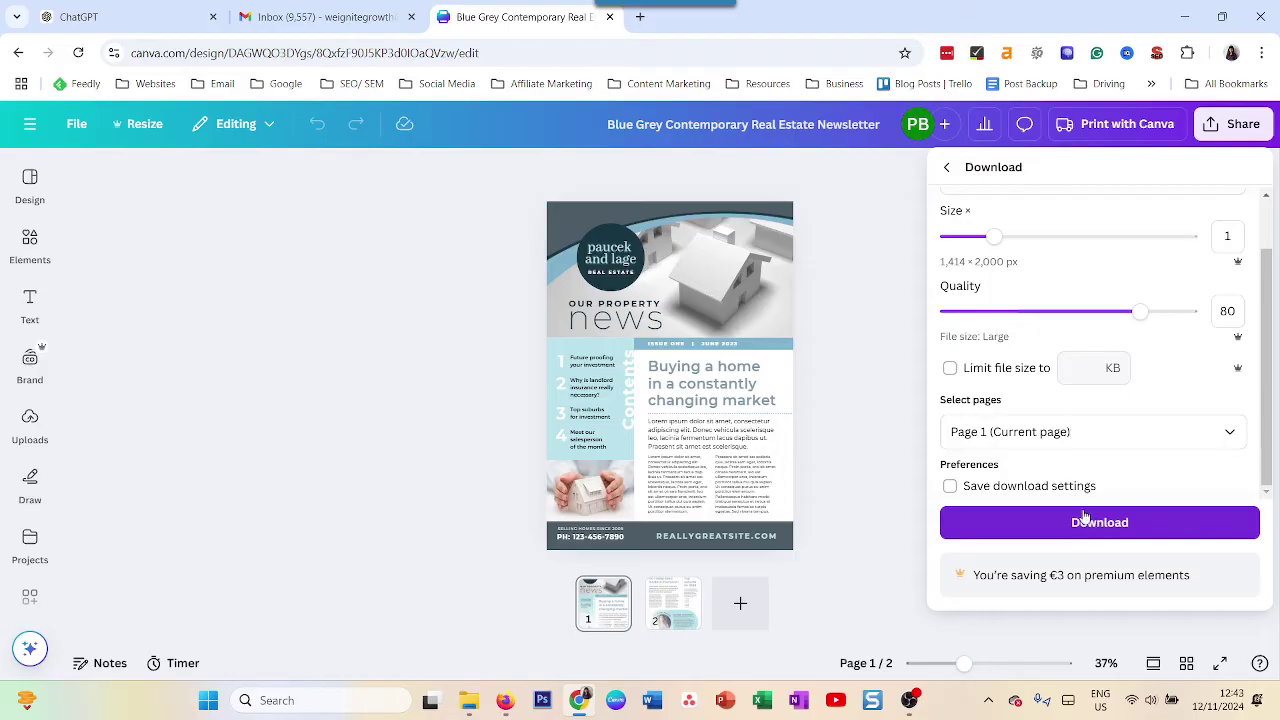
click(871, 444)
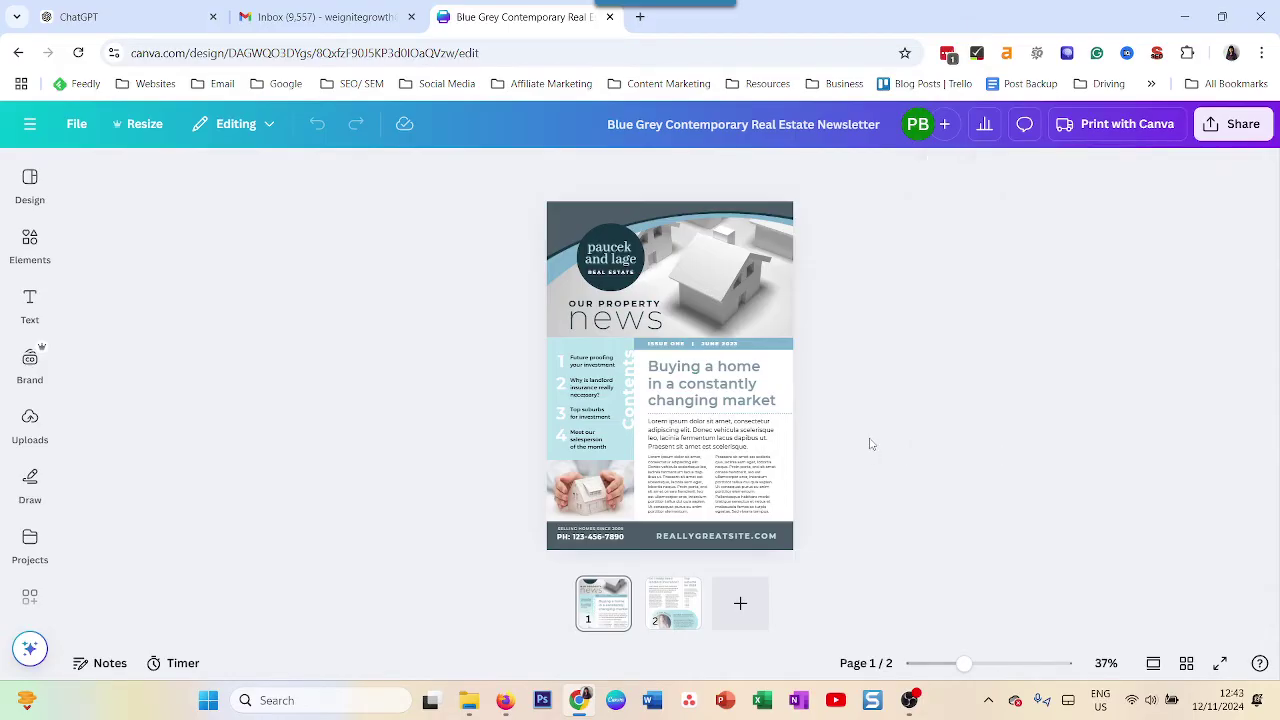
Step: Switch to Gmail and start a new email message
click(308, 18)
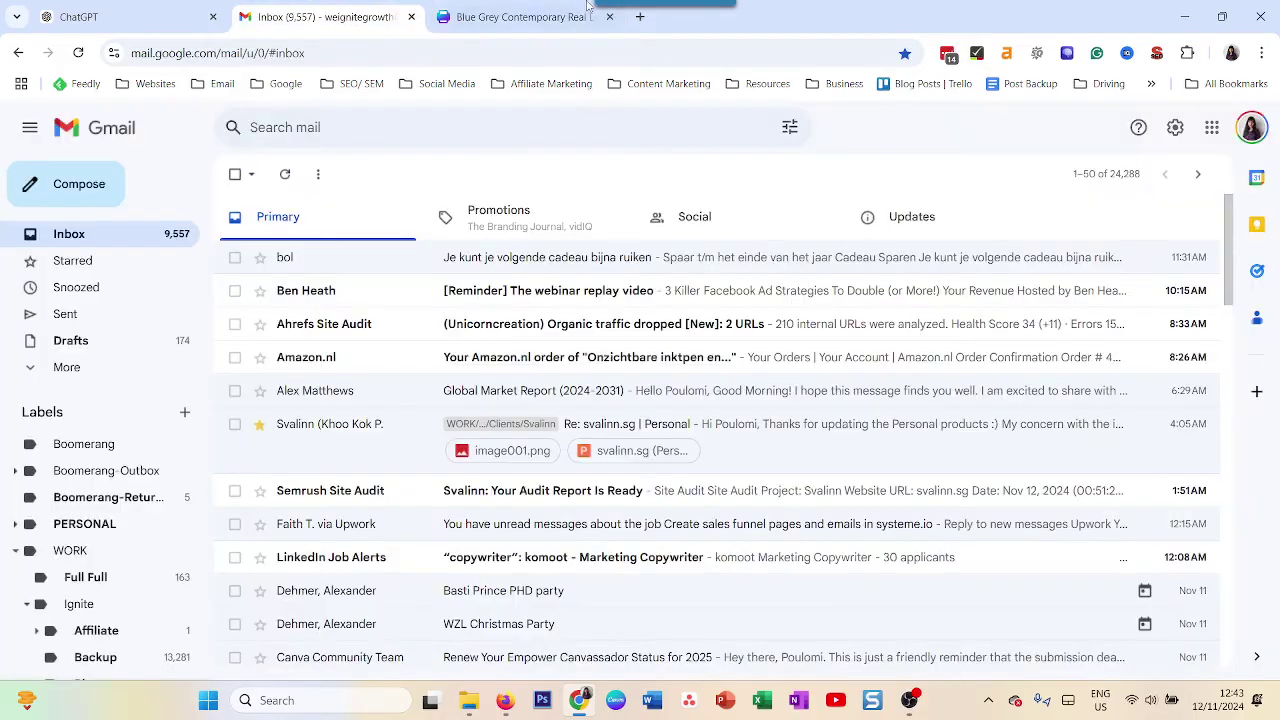
key(c)
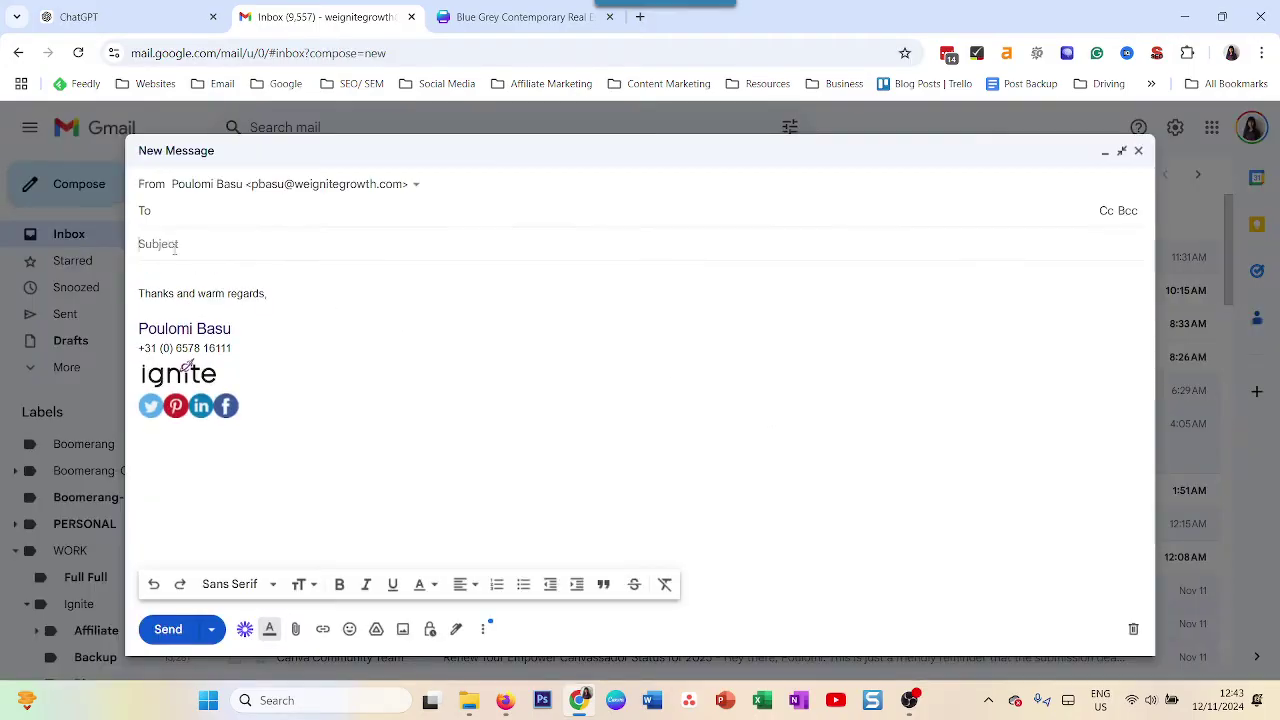
click(279, 249)
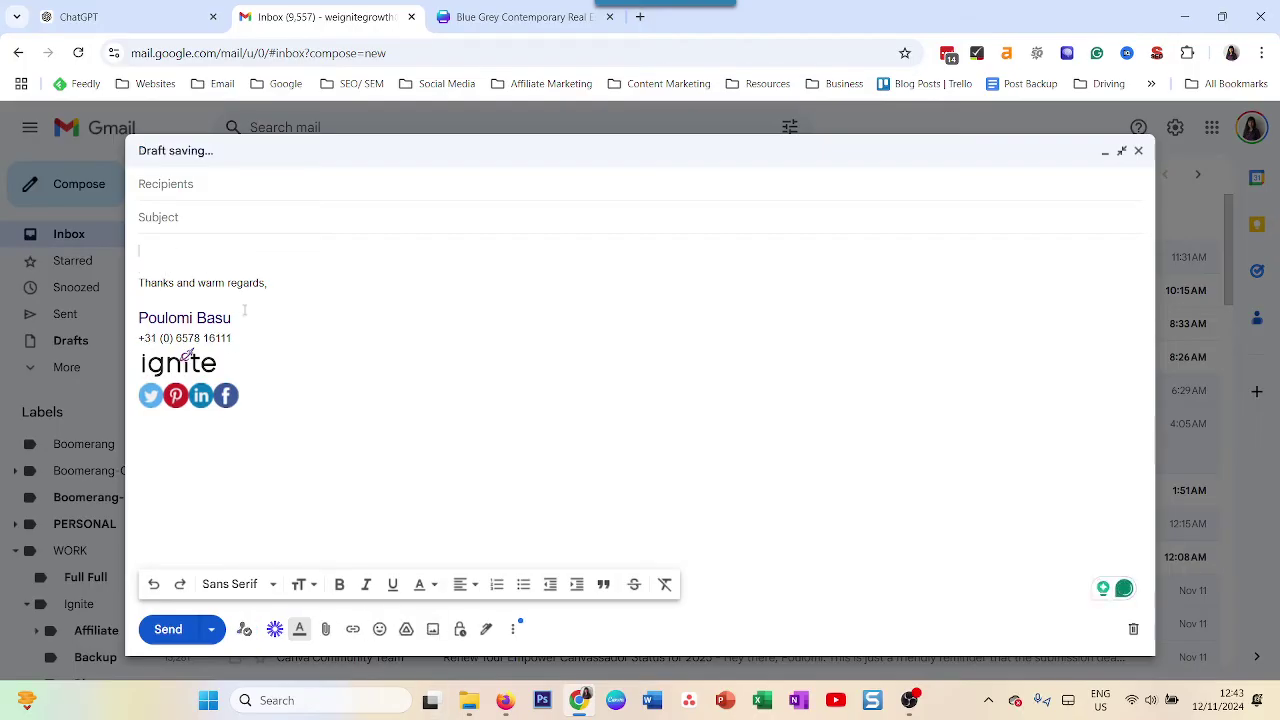
Step: Upload Blue Grey Contemporary Real Estate Newsletter.jpg inline into the message body
click(433, 632)
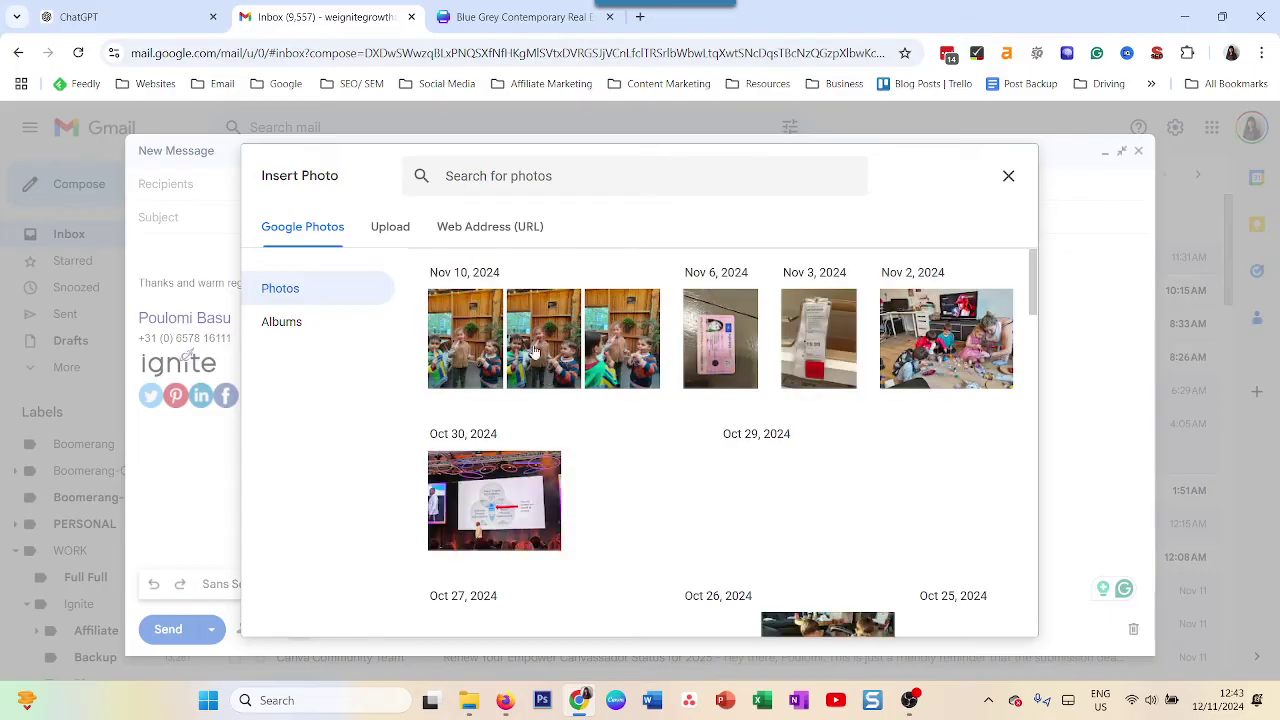
click(392, 228)
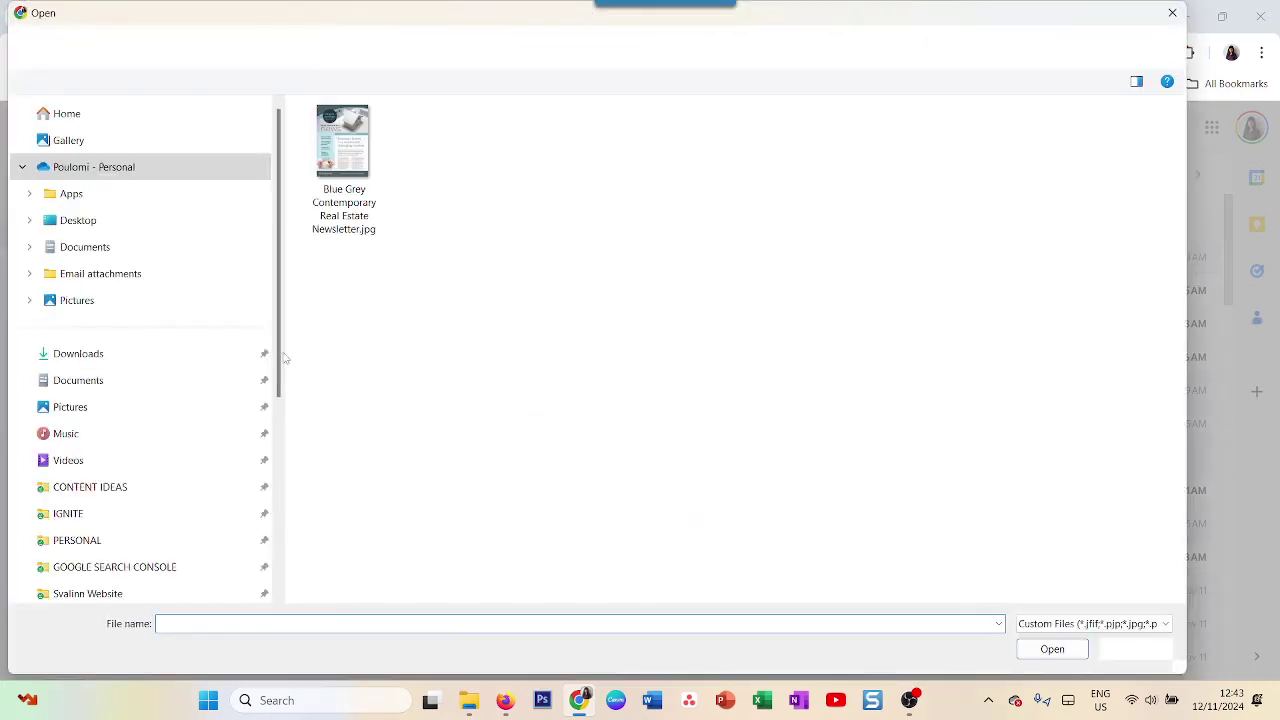
click(326, 208)
click(1052, 649)
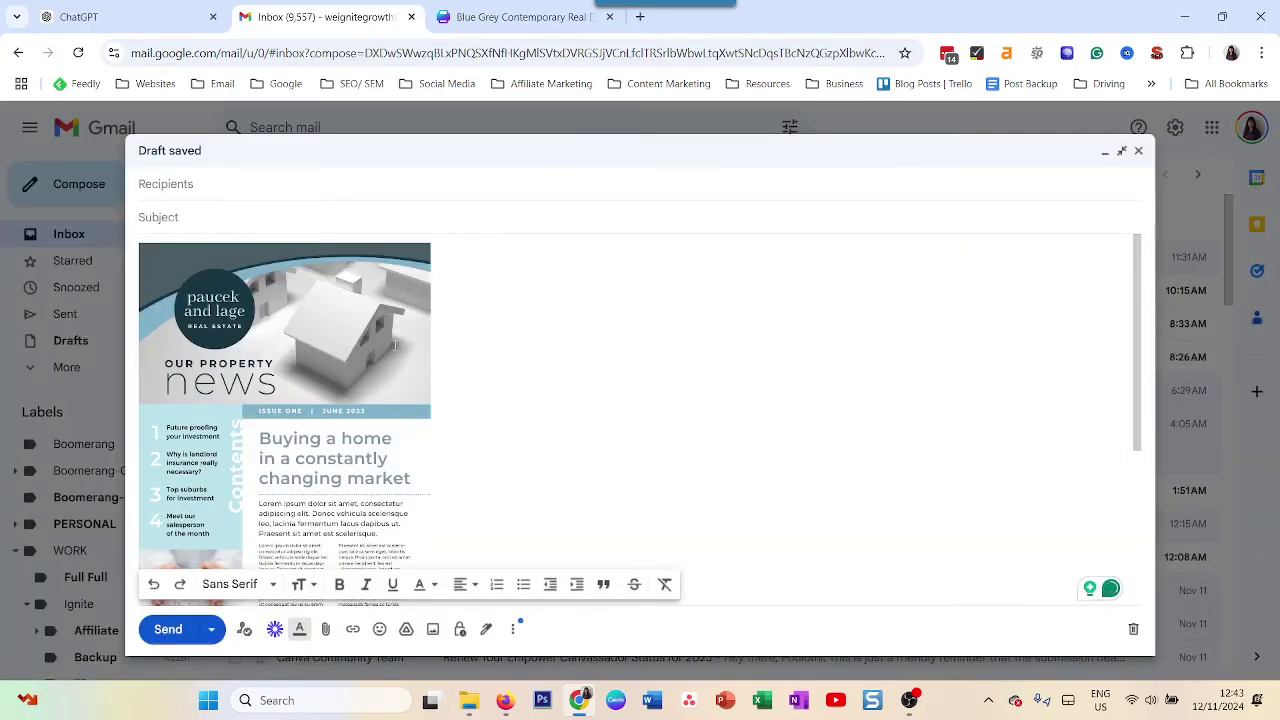
Step: Centre the newsletter image, revert it to left alignment, and go back to the Canva tab
scroll(392, 347, down, 3)
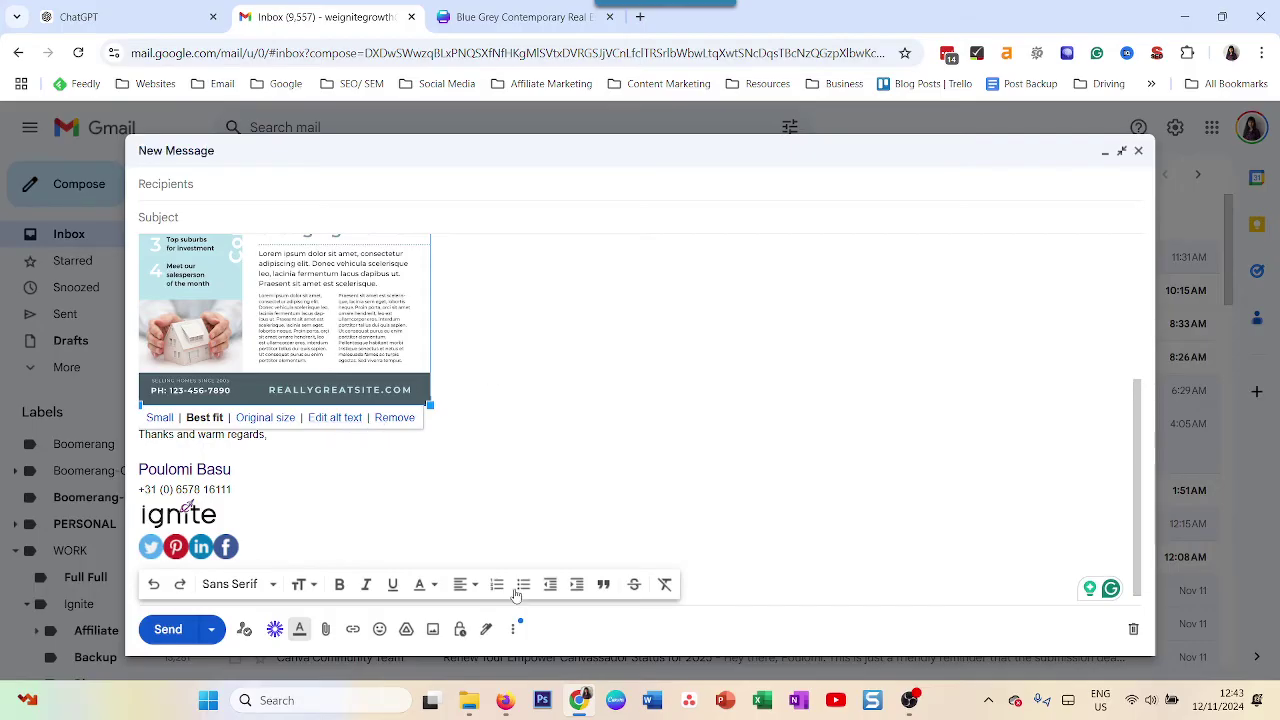
click(472, 592)
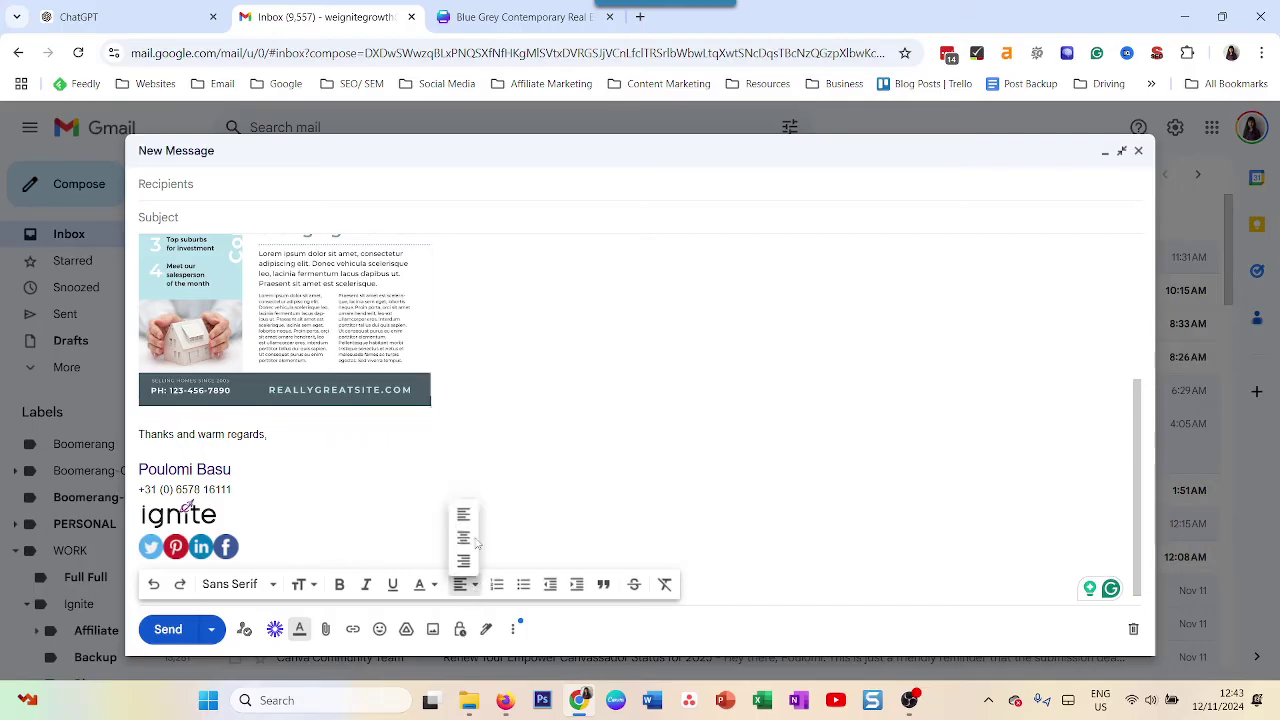
click(466, 546)
click(462, 584)
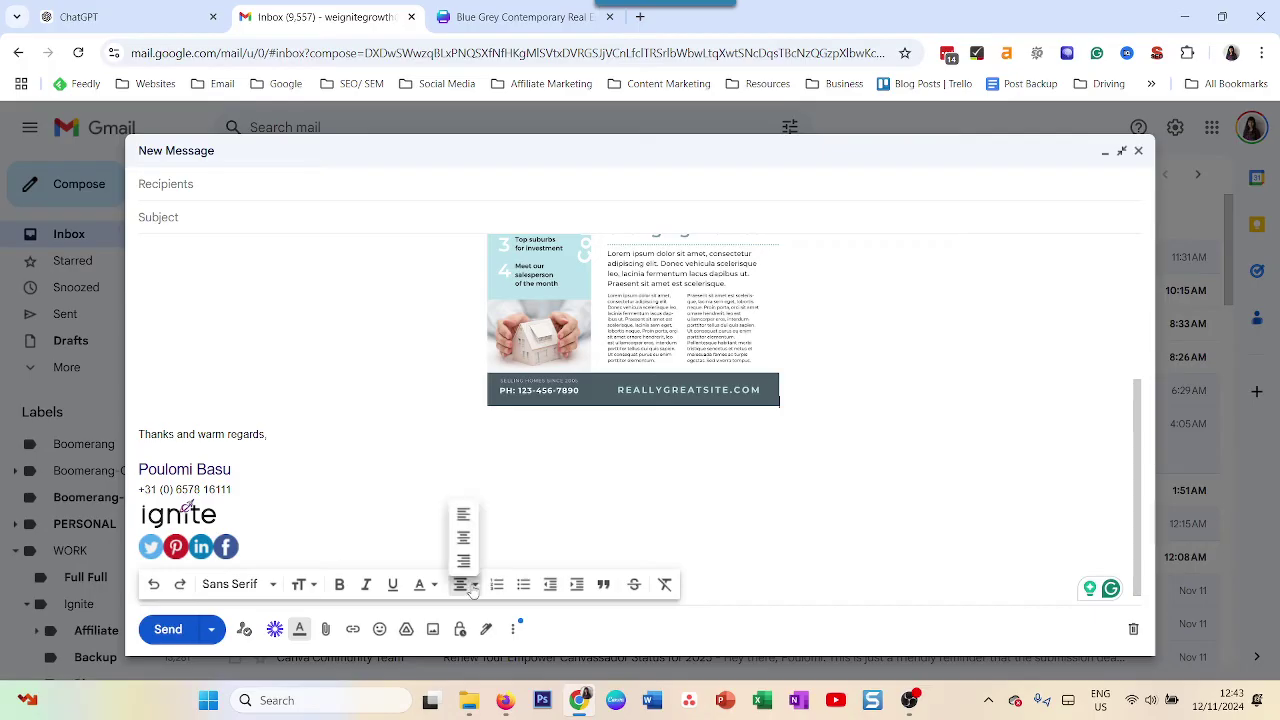
click(464, 515)
scroll(467, 516, up, 5)
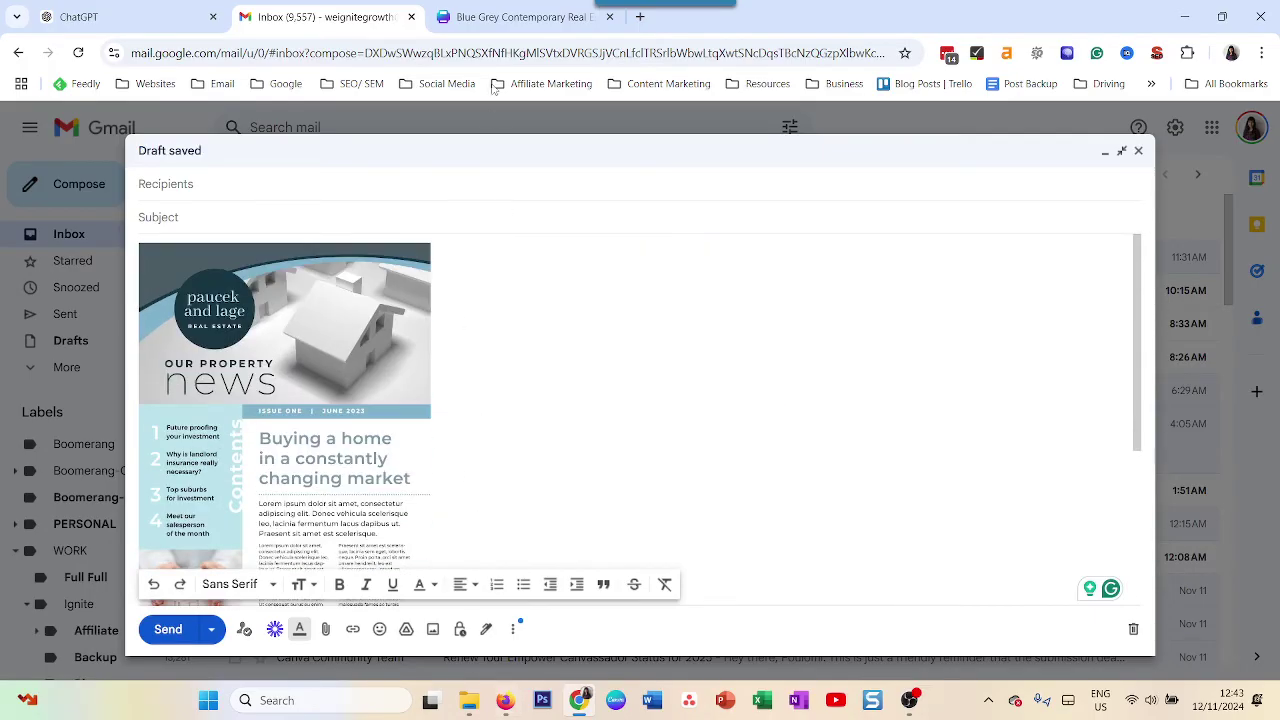
click(485, 18)
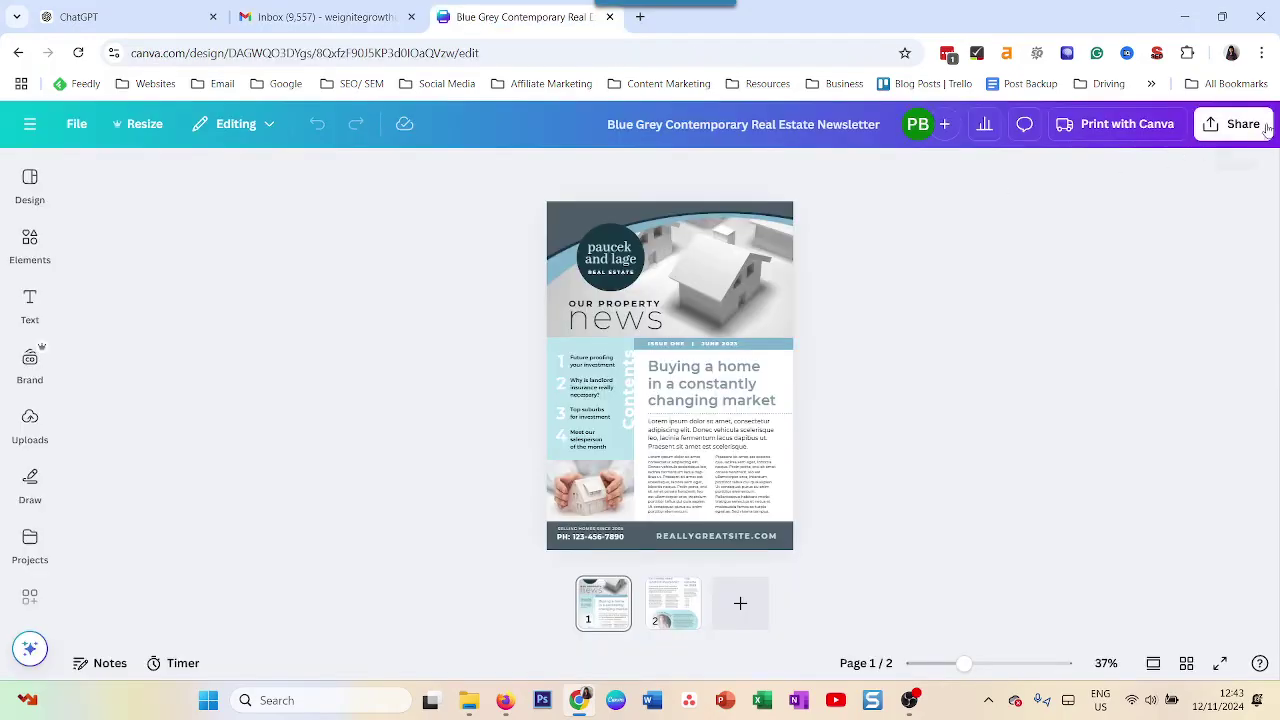
Step: Copy the newsletter's Public view link from Canva's Share menu
click(1222, 128)
click(1055, 468)
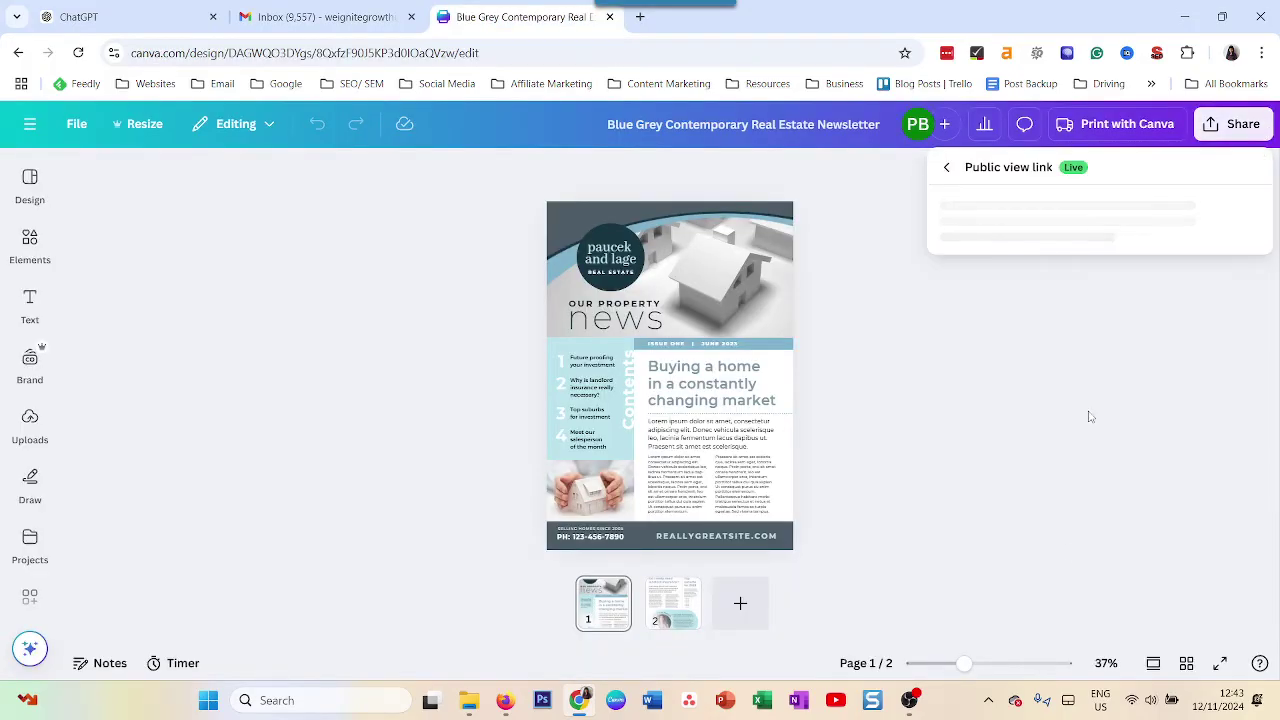
click(1220, 128)
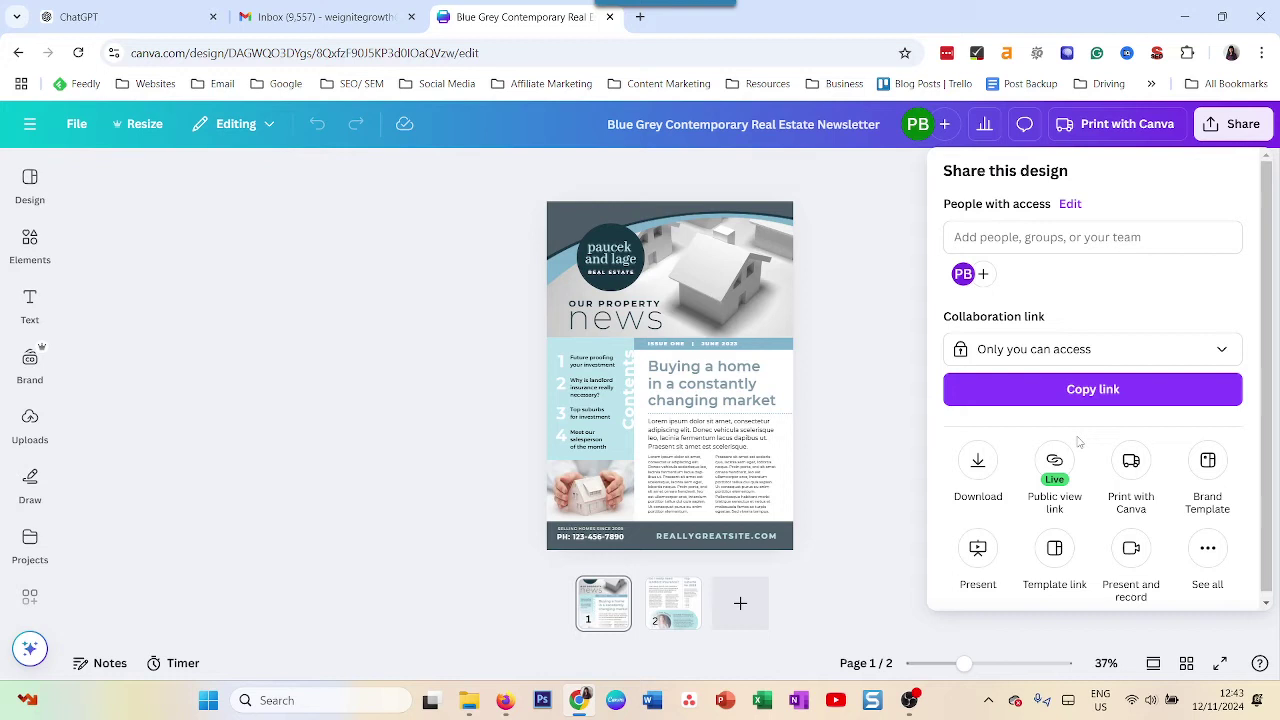
click(1055, 462)
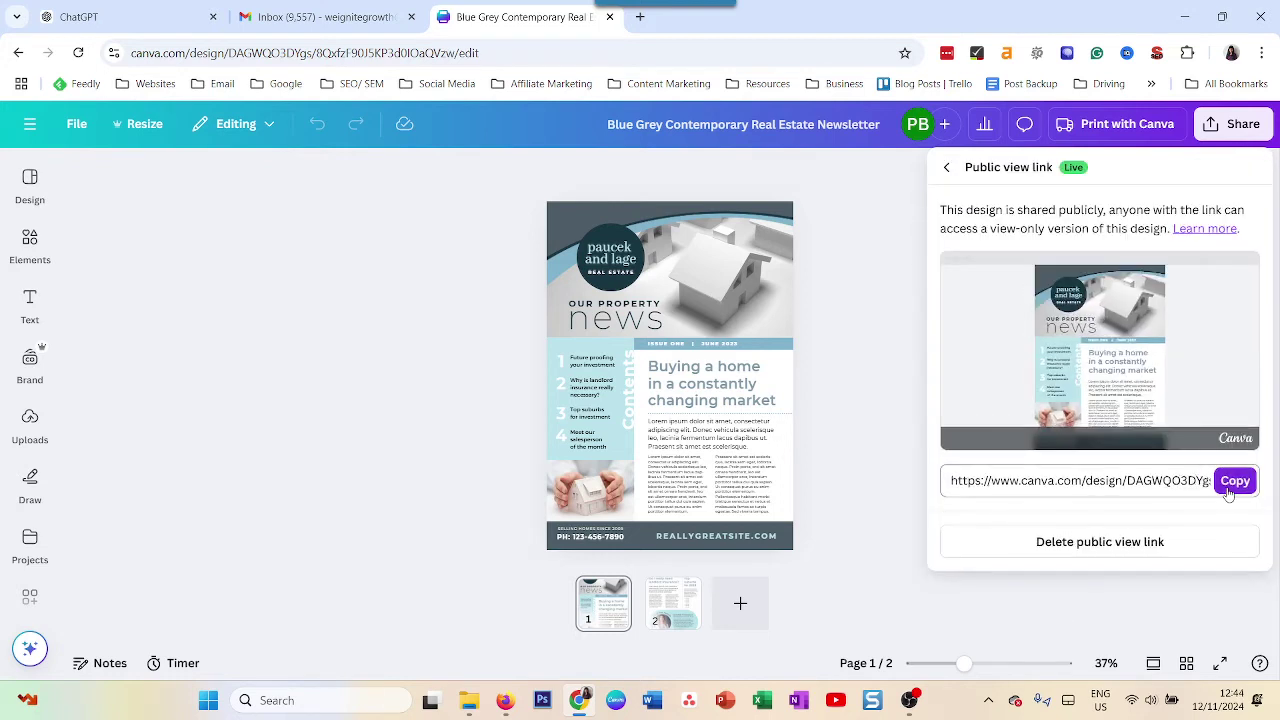
click(1226, 482)
Step: Link the inline newsletter image in the draft to the pasted Canva public view URL
click(318, 17)
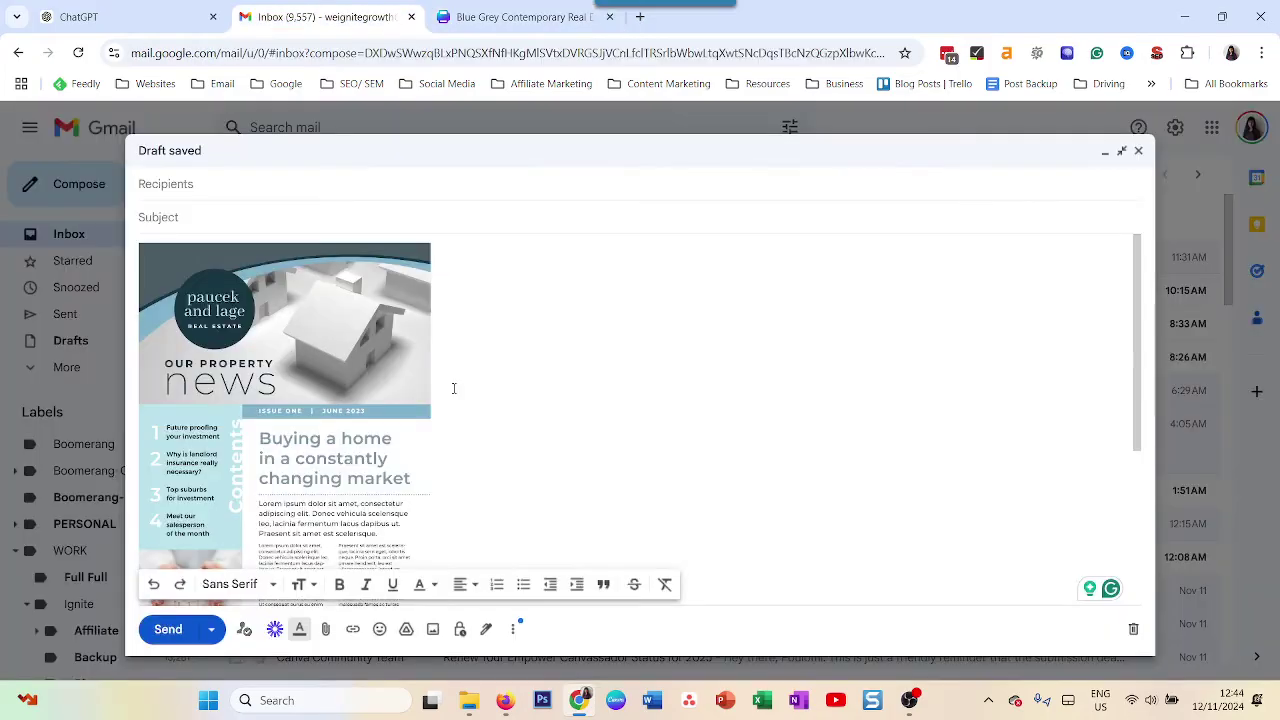
drag(453, 388, 271, 358)
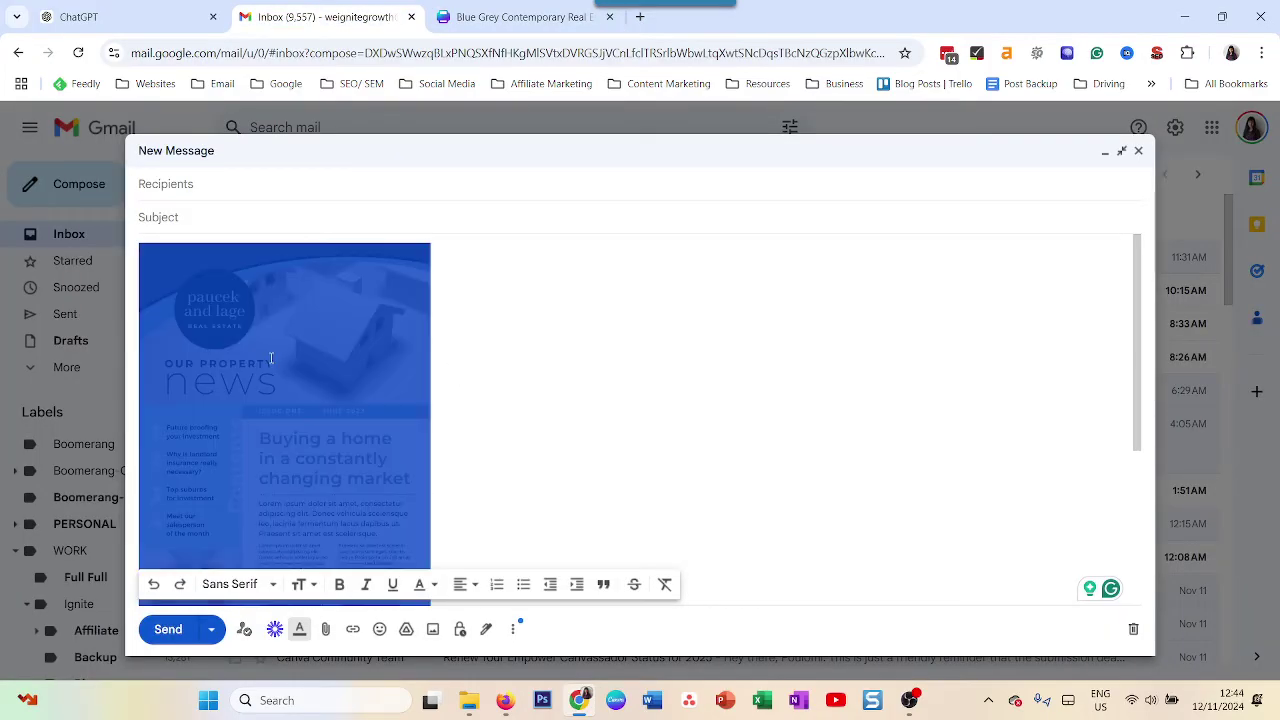
click(256, 362)
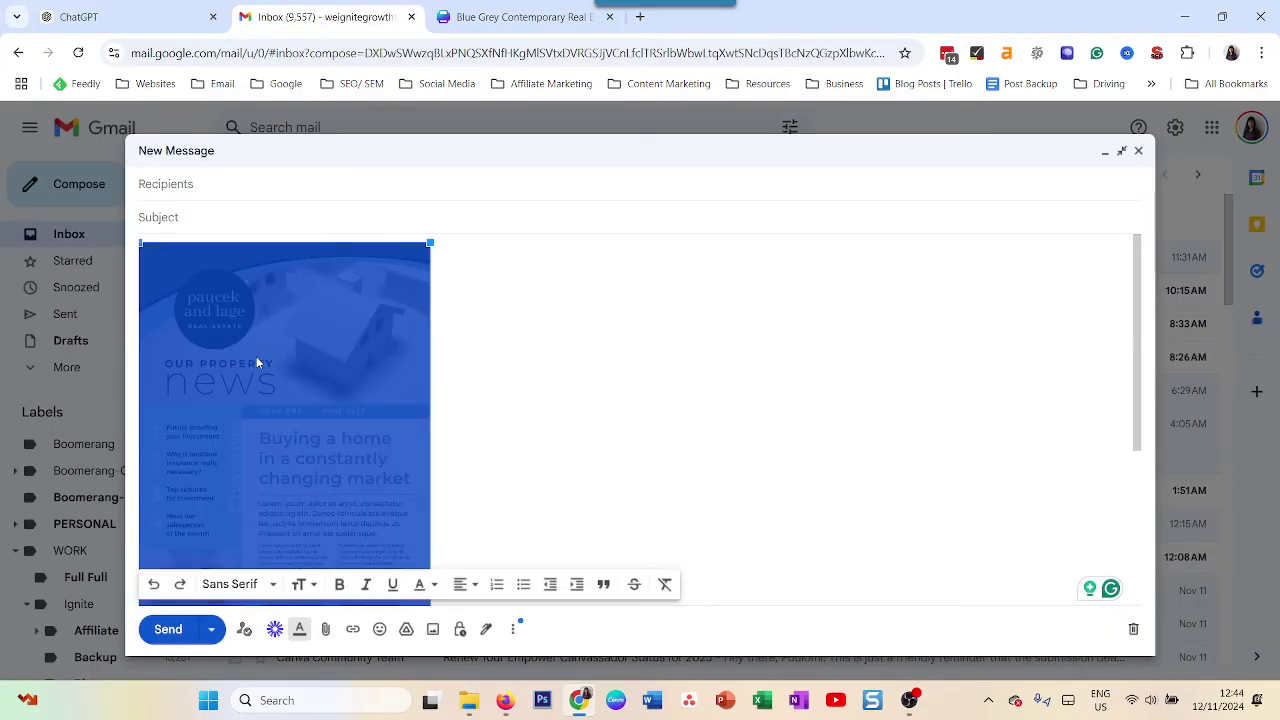
click(352, 628)
key(ctrl+v)
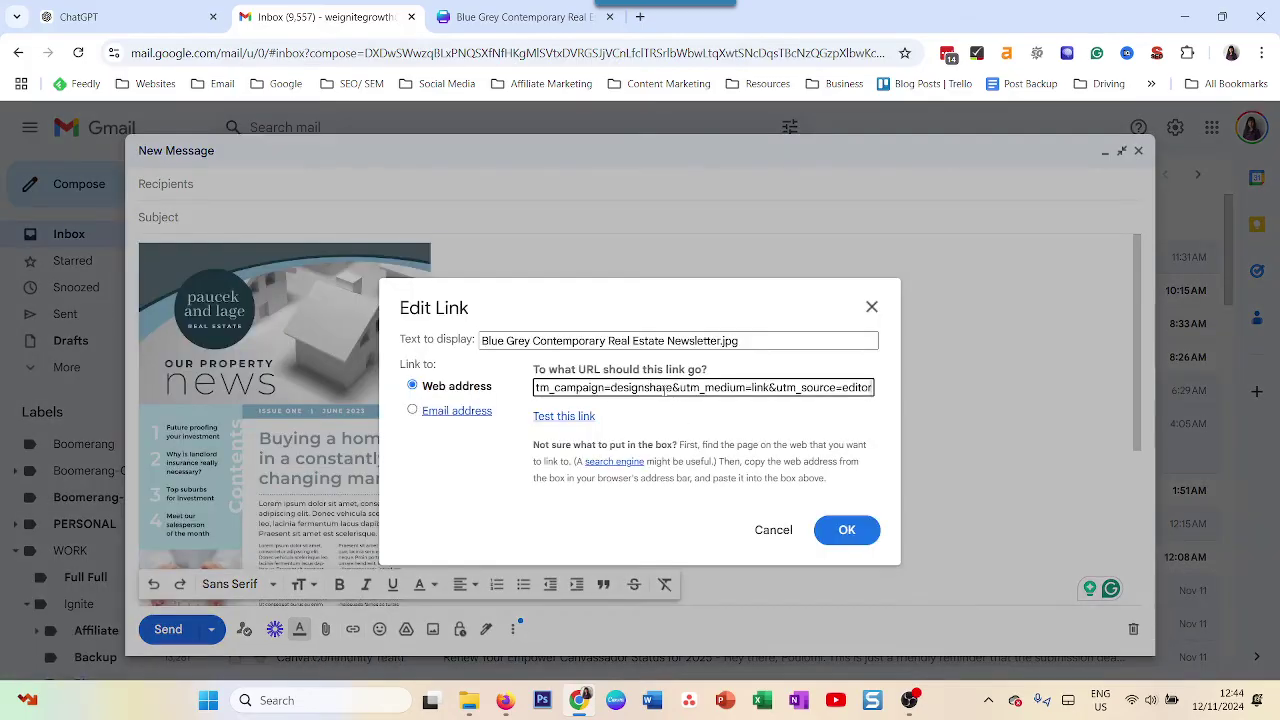
click(848, 535)
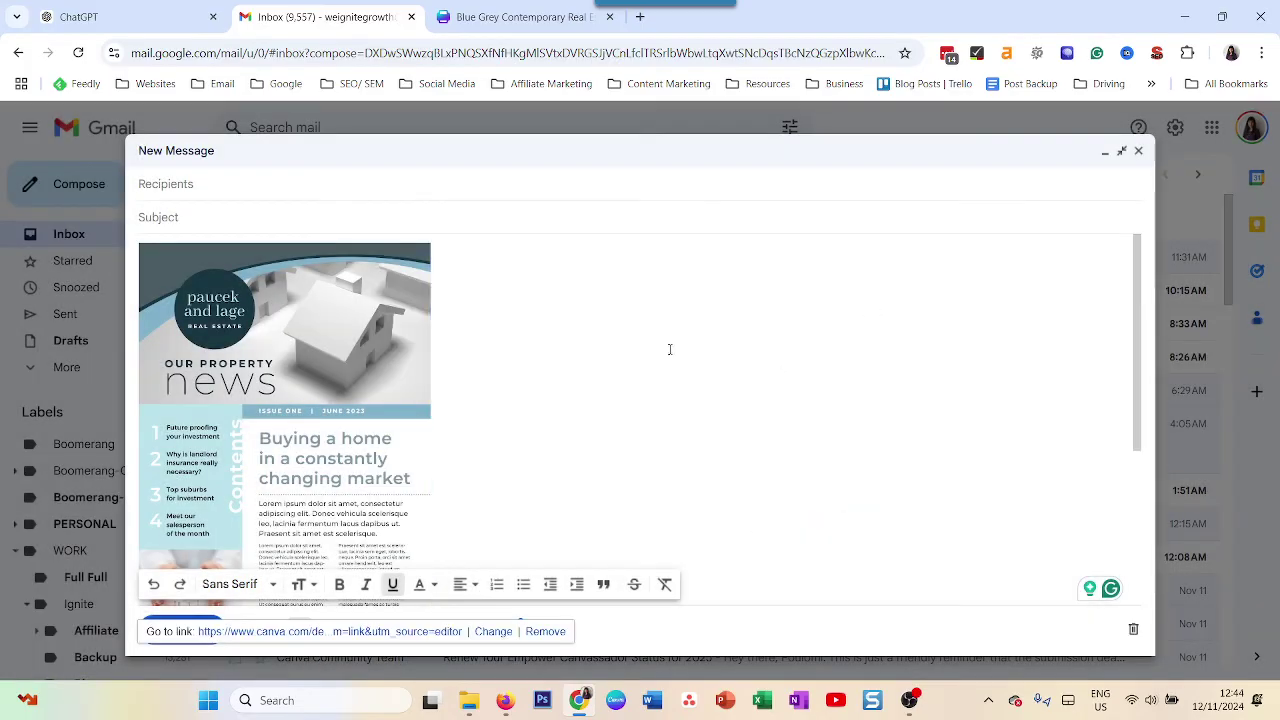
Step: Keep the current sender address and add a suggested contact as the recipient
click(245, 196)
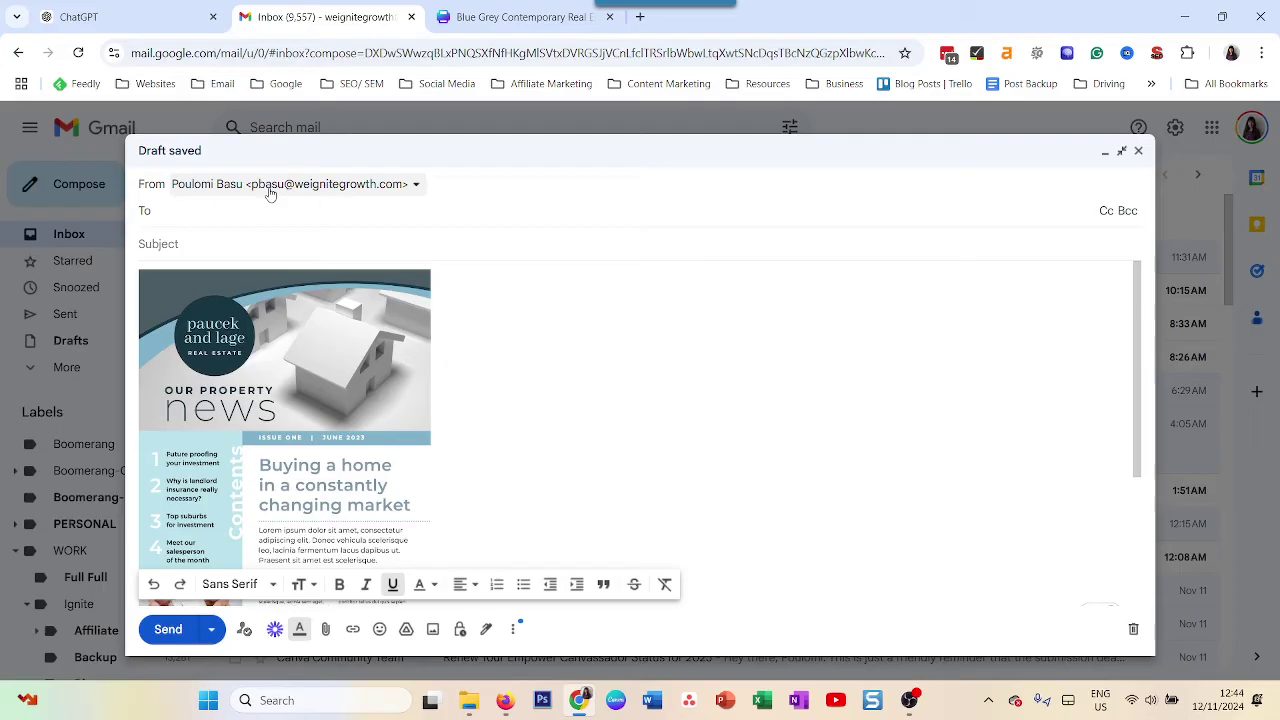
click(251, 188)
click(281, 210)
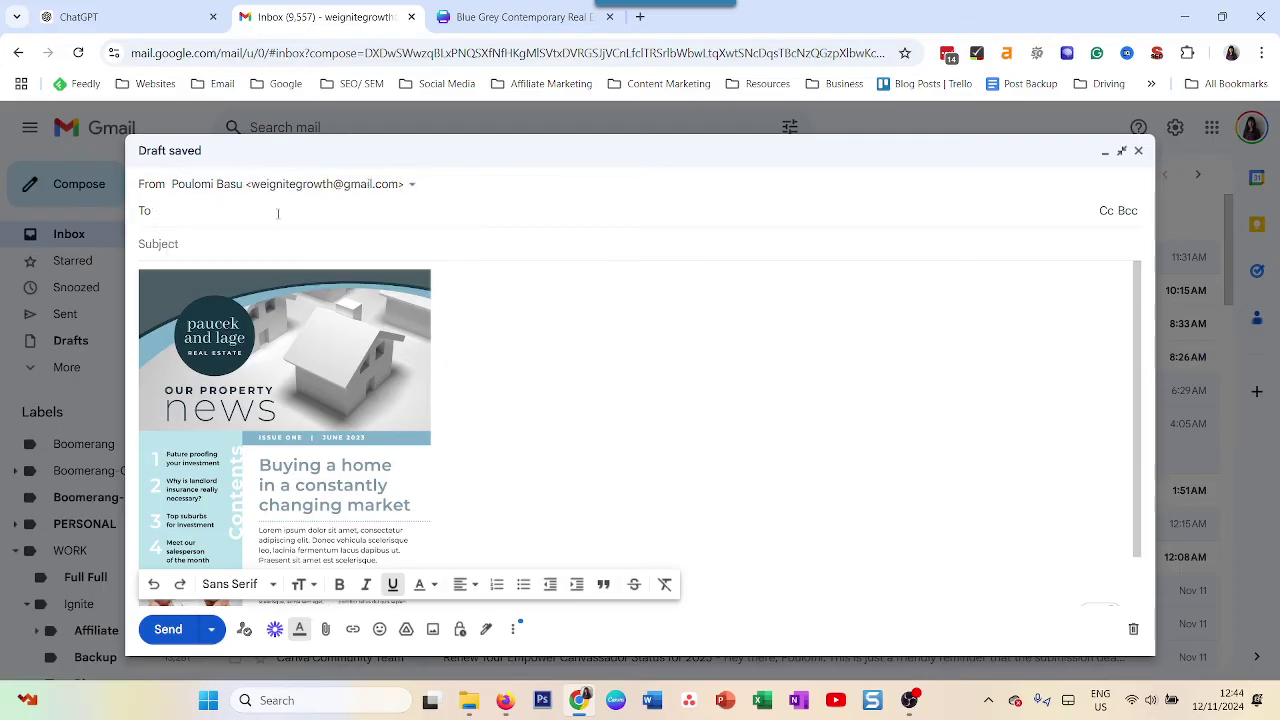
click(281, 190)
click(215, 218)
text(we)
click(341, 258)
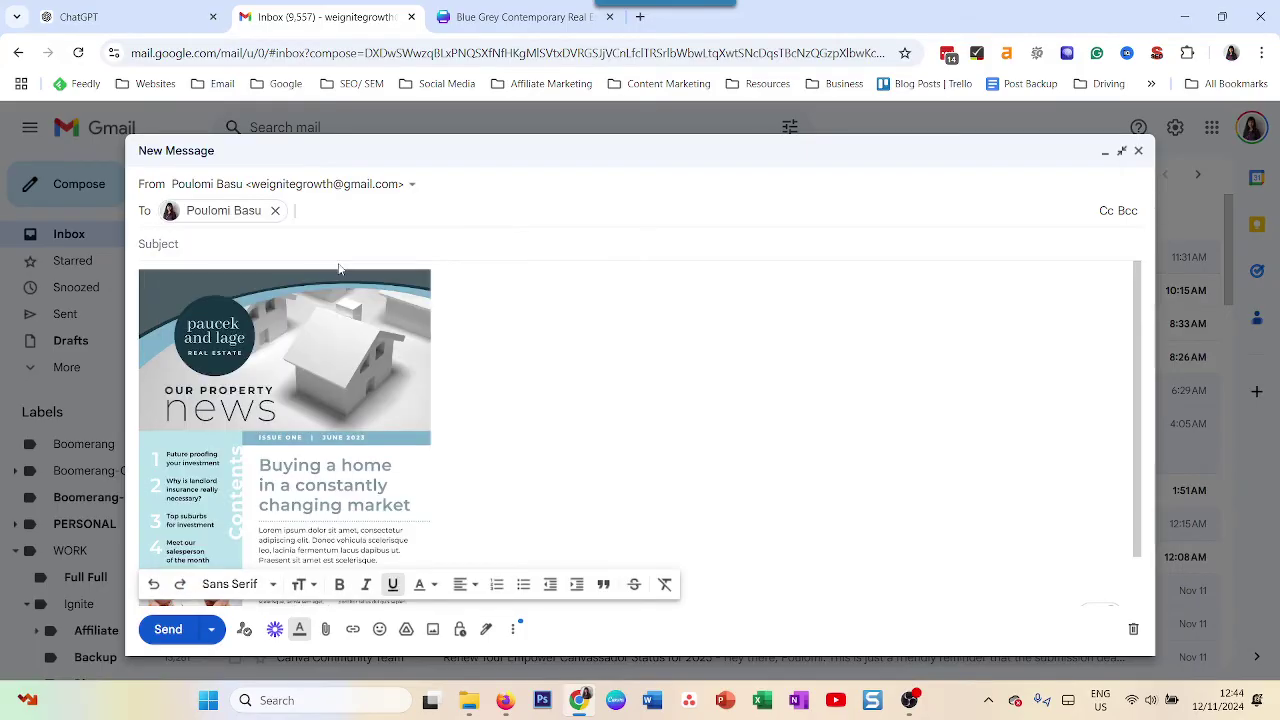
Step: Enter the subject 'Canva newsletter'
click(287, 260)
text(C)
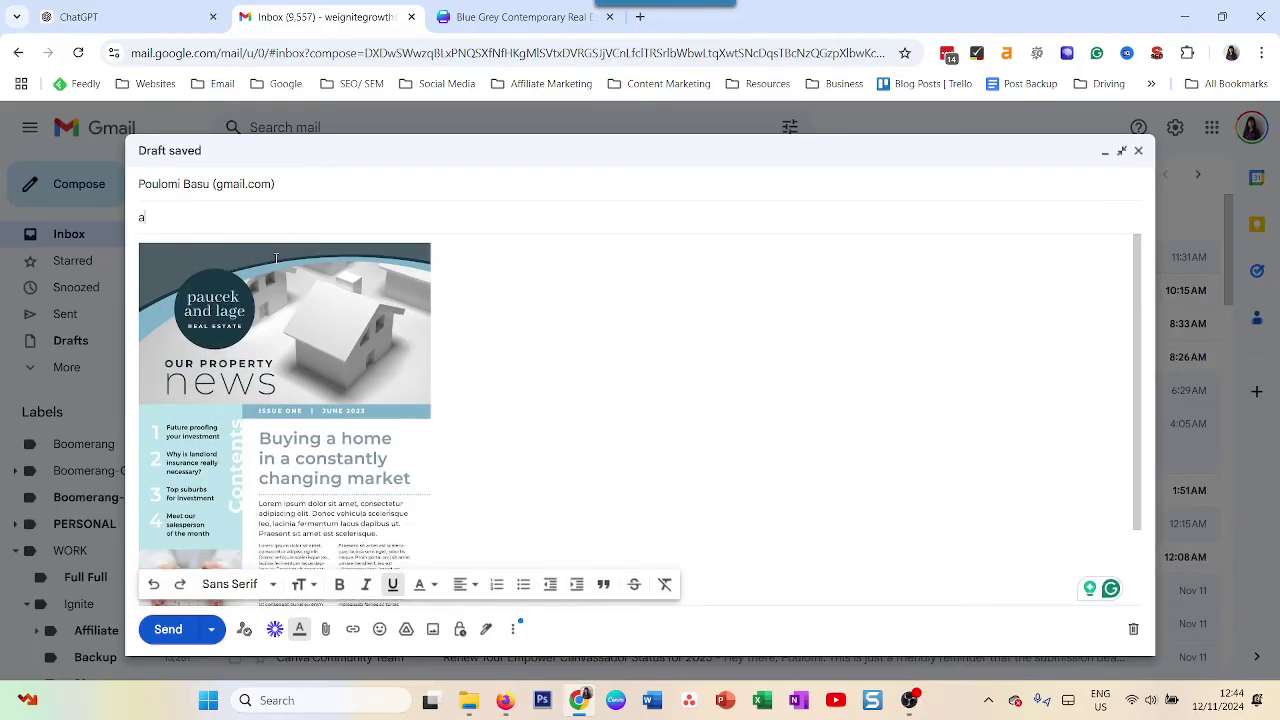
key(BackSpace)
text(Canva ne)
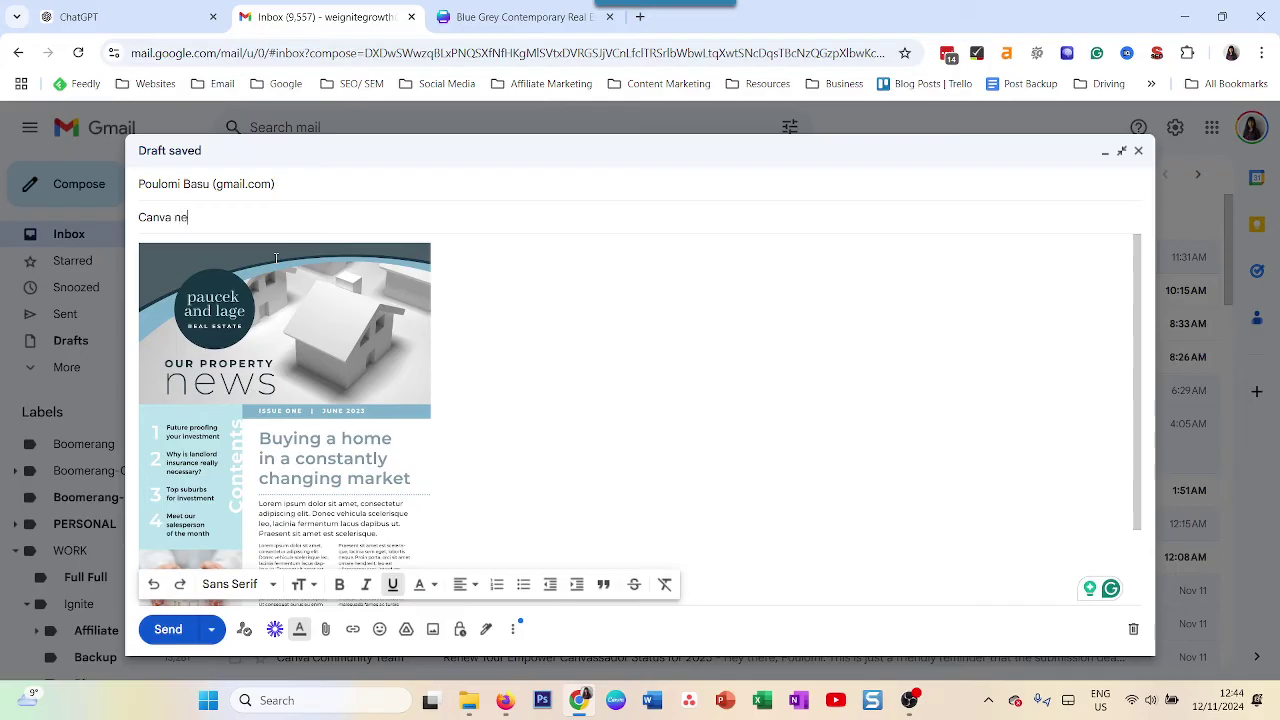
text(wsletter)
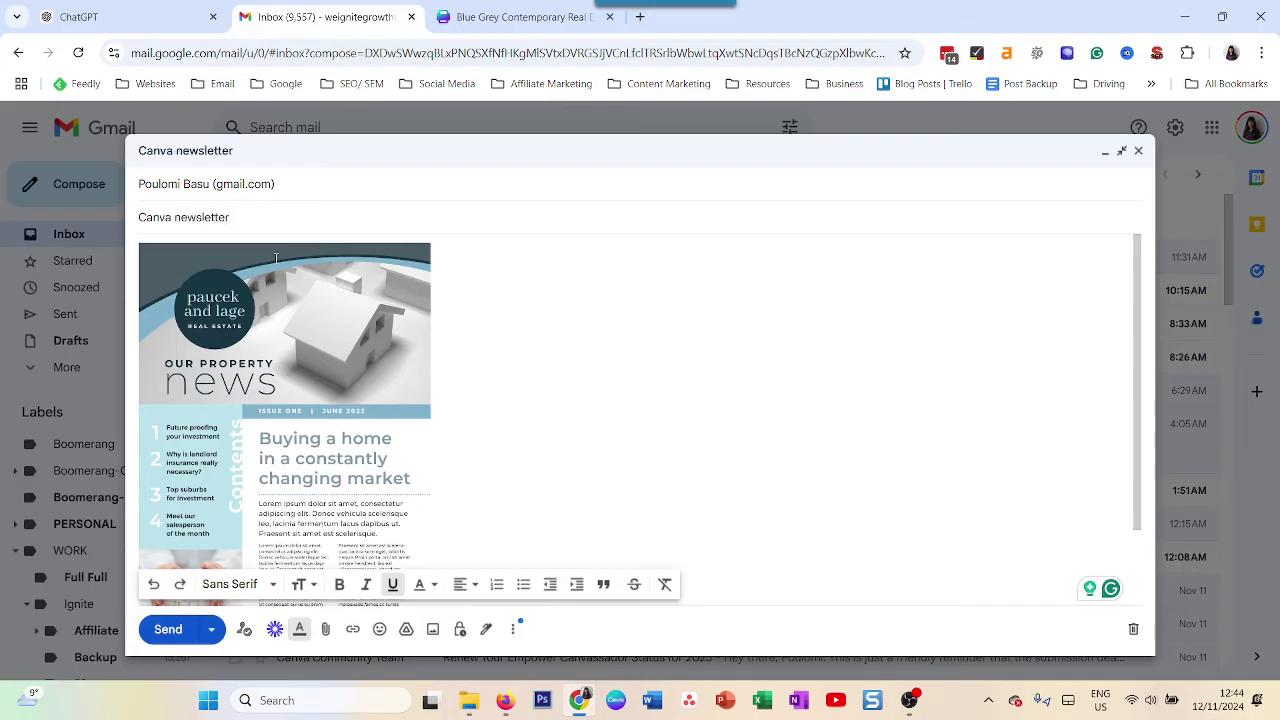
Step: Send the email, then open the received 'Canva newsletter' message from the inbox
click(165, 628)
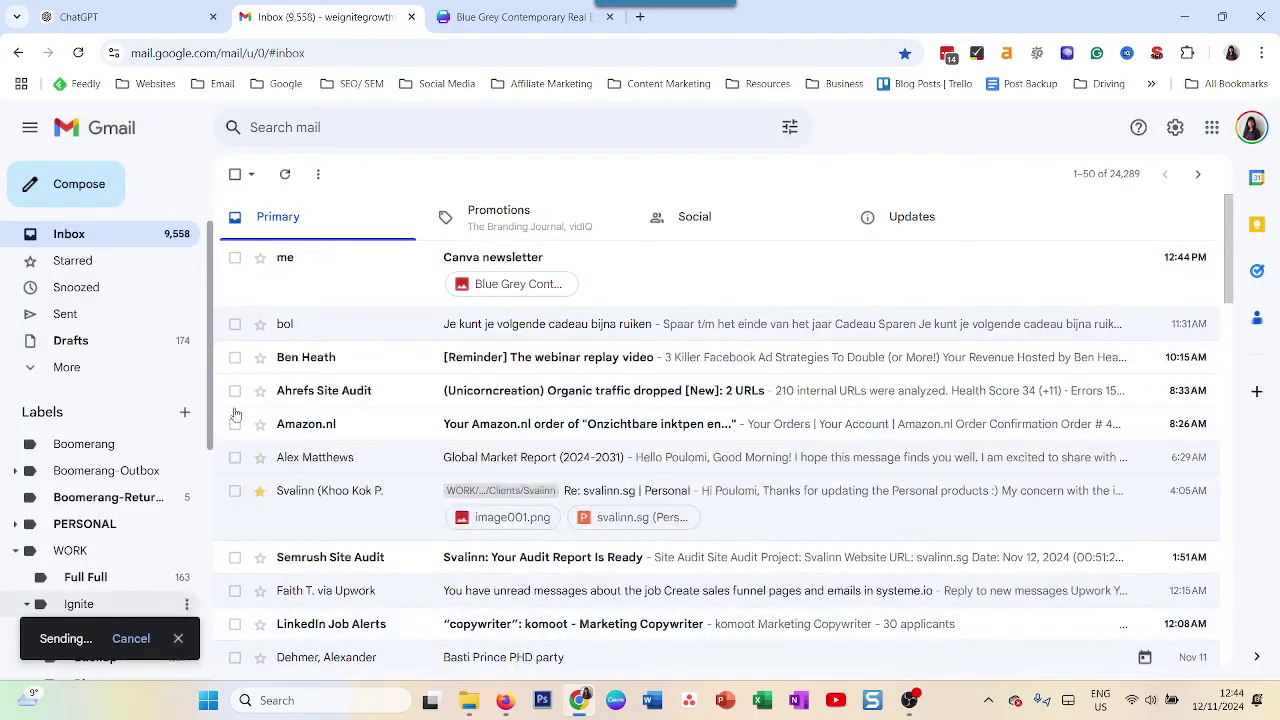
click(397, 278)
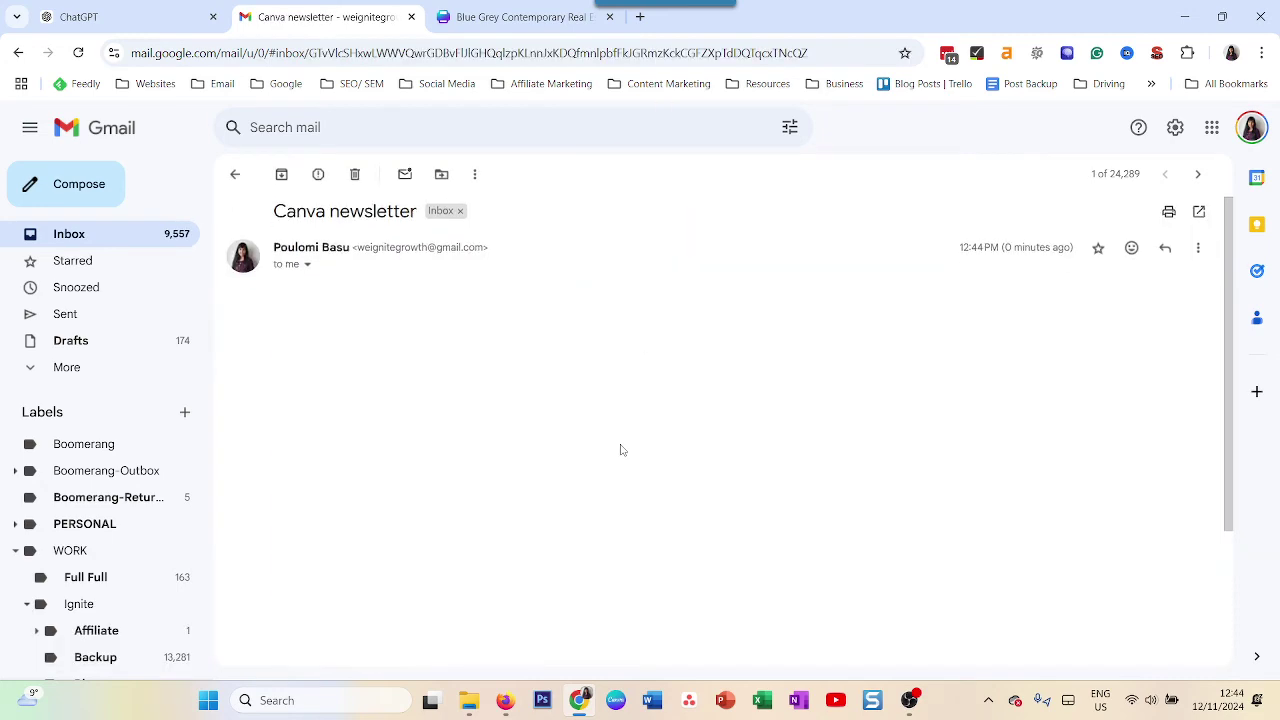
scroll(624, 450, down, 3)
scroll(627, 455, up, 5)
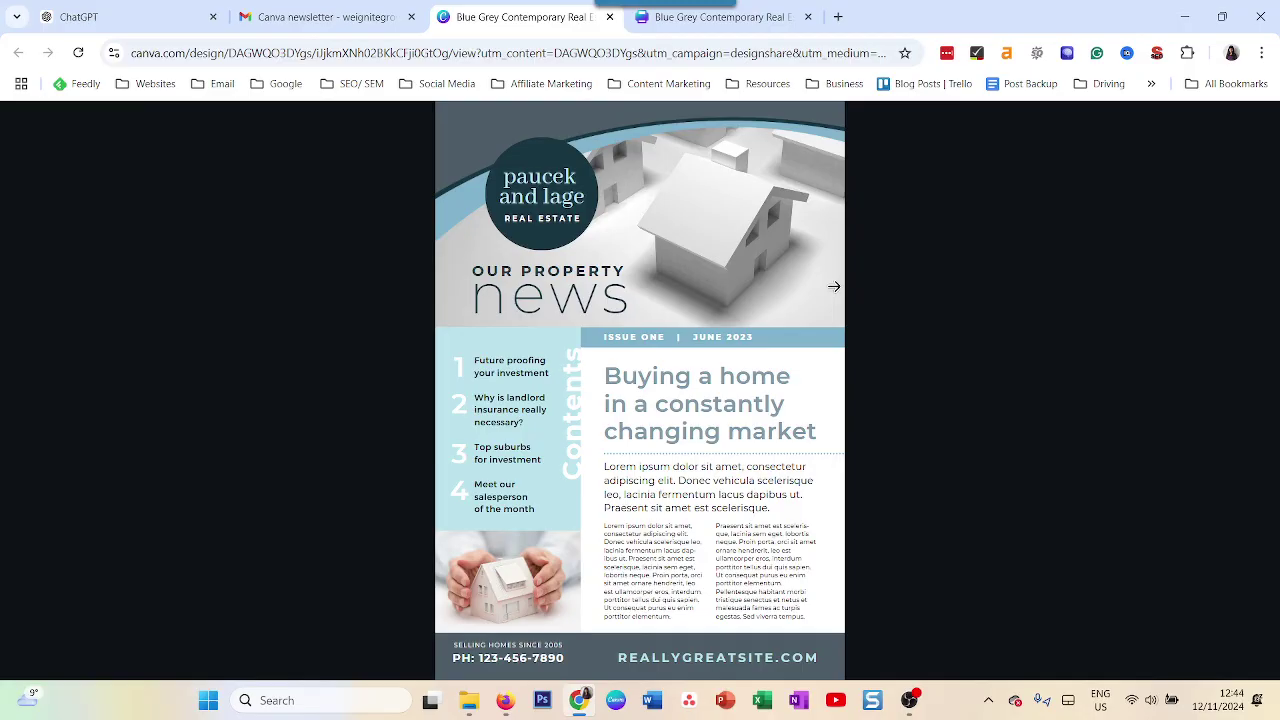
Step: View page 2 of the newsletter in the public view, return to page 1, then go back to the email
key(Right)
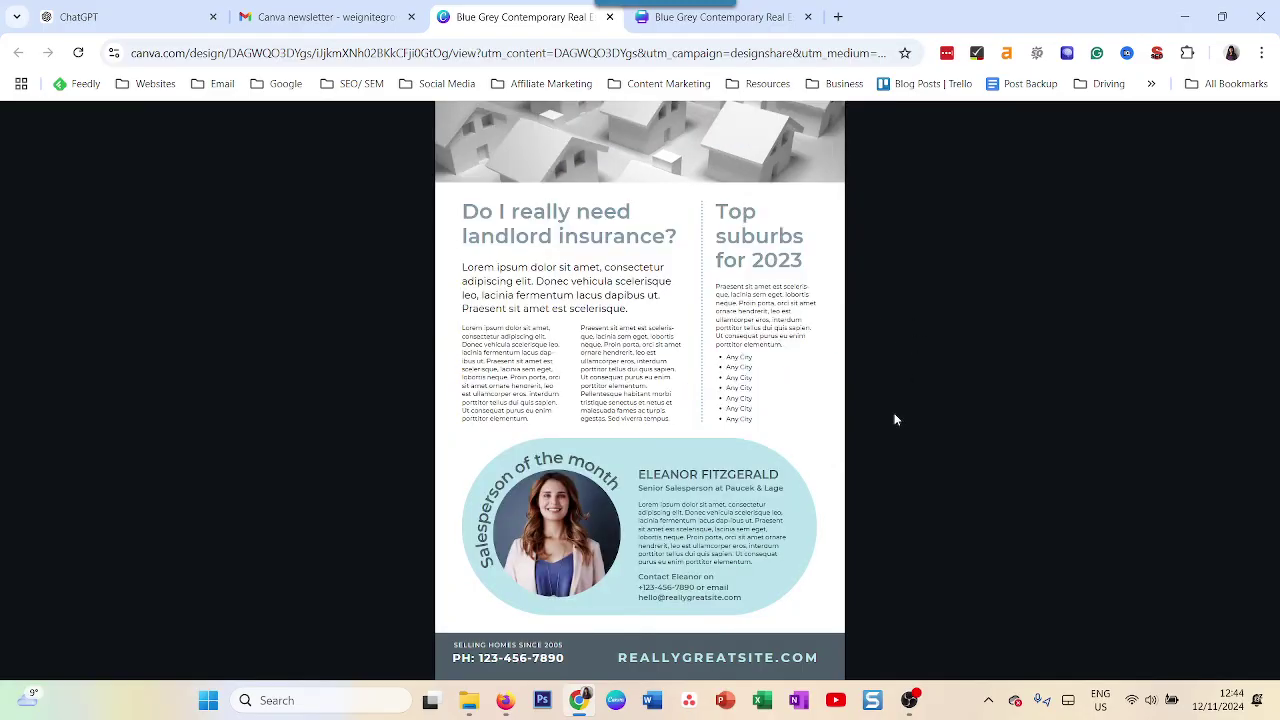
click(250, 384)
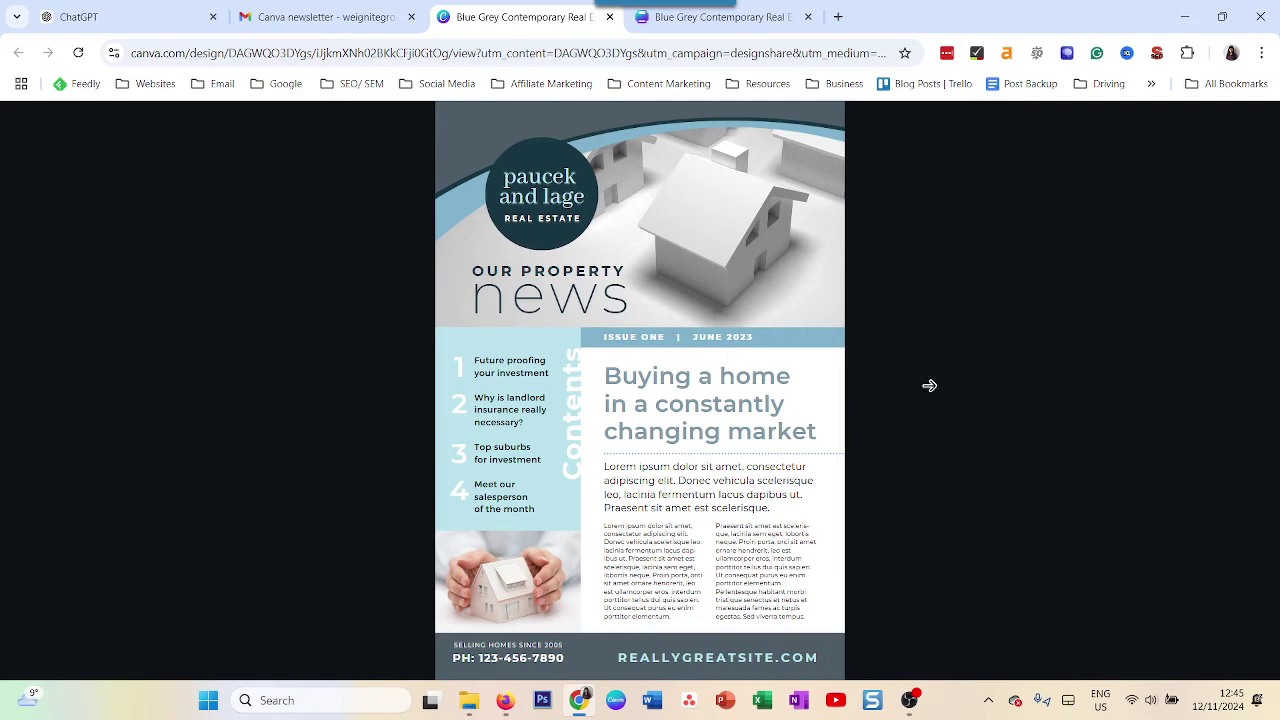
click(371, 12)
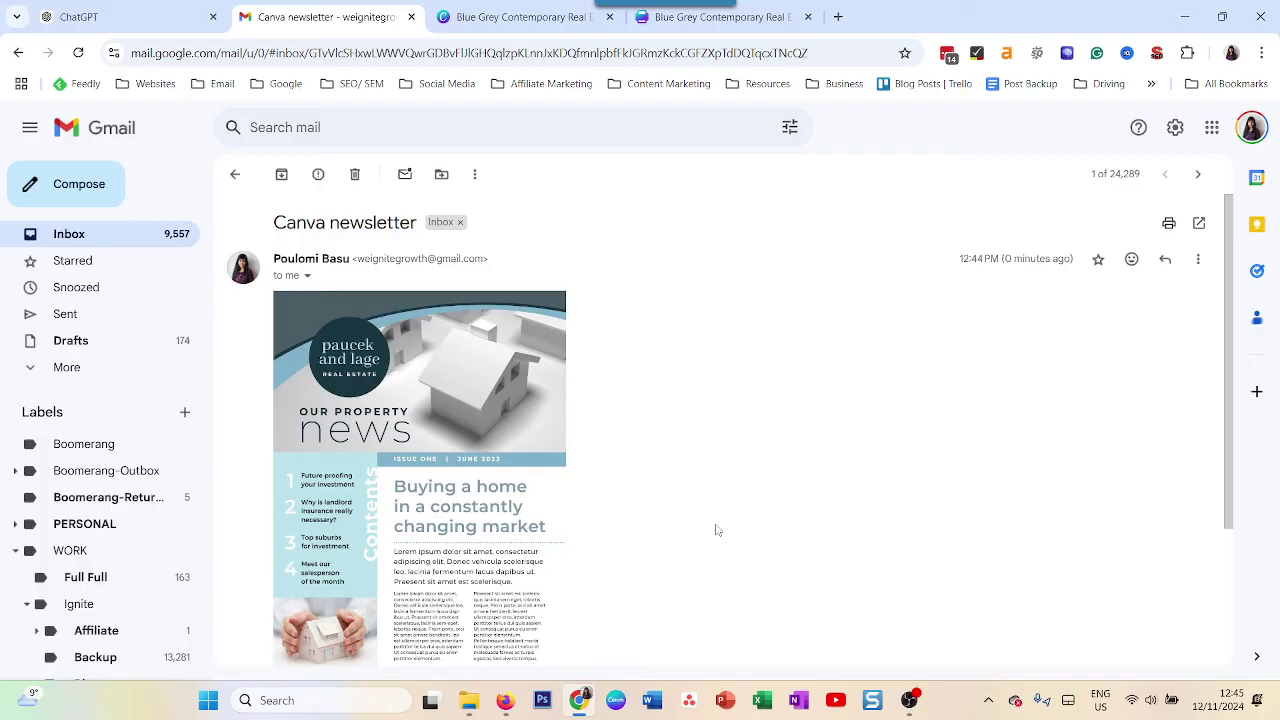
Step: Select the logo circle at the top of page 1 in the editor and recolour it magenta
click(718, 19)
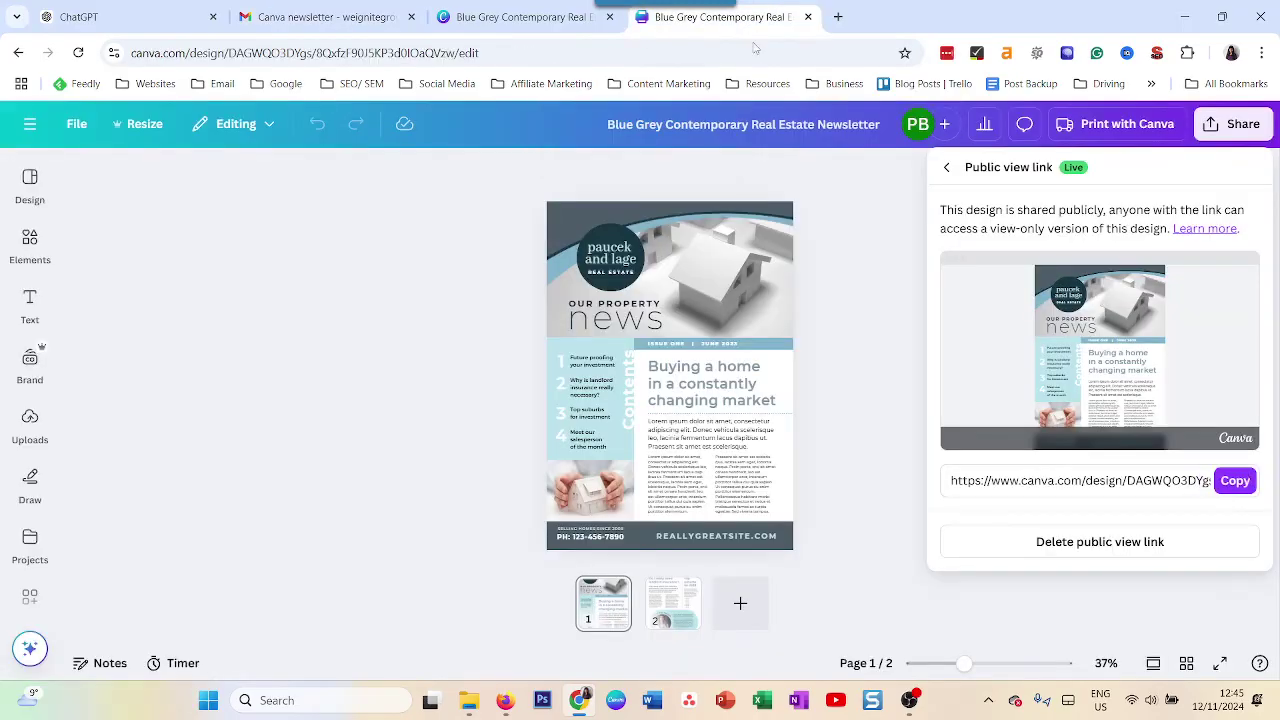
click(701, 280)
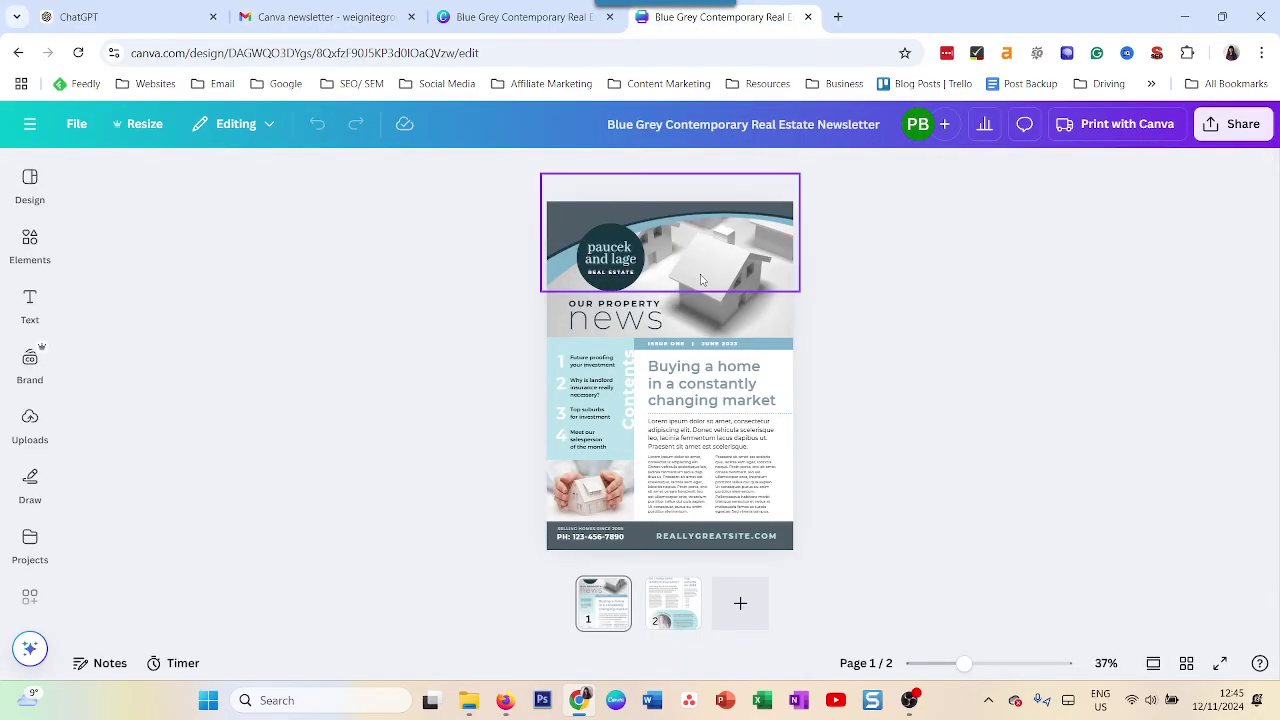
click(520, 17)
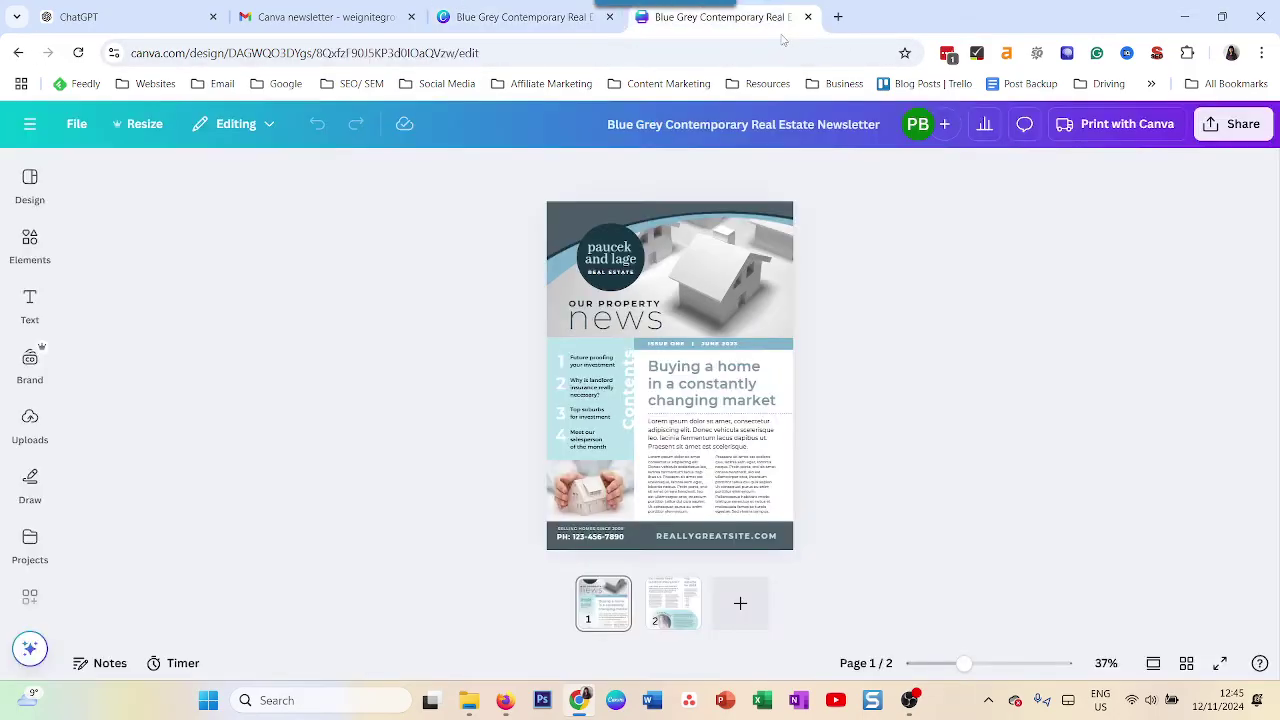
click(715, 17)
click(614, 241)
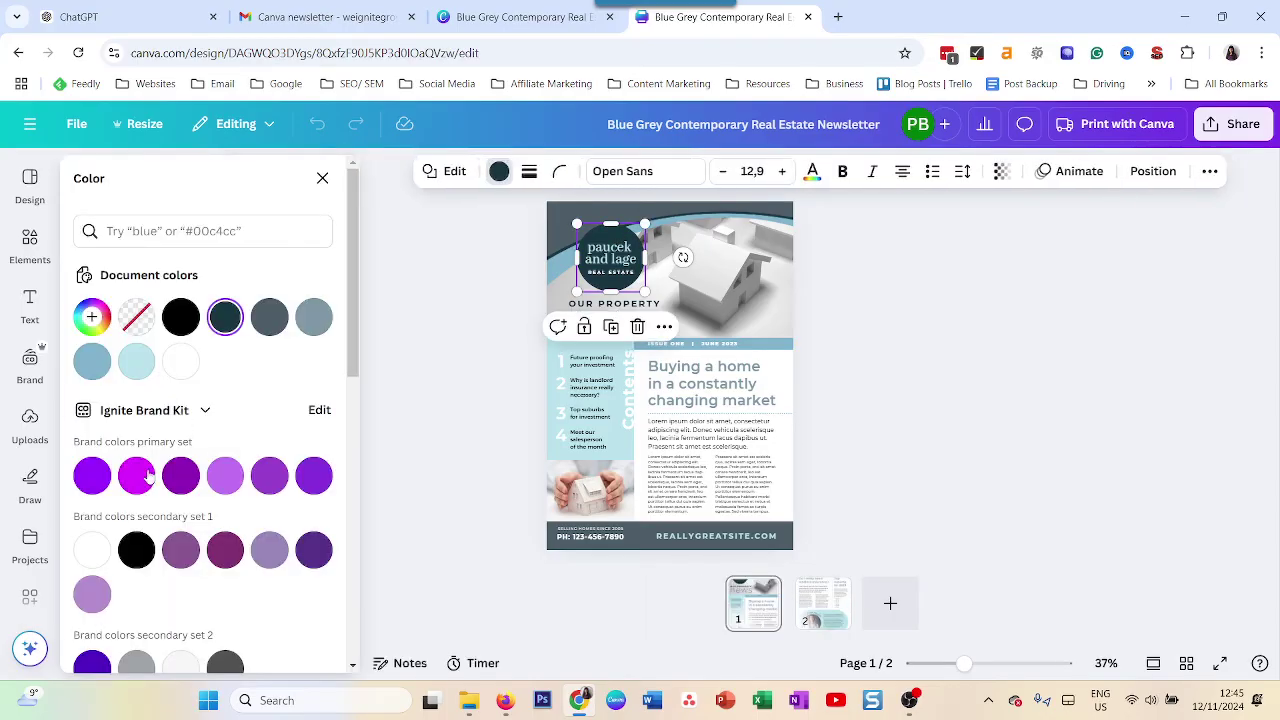
click(141, 476)
Step: Reload the Canva public view twice to check for the magenta logo circle
click(516, 14)
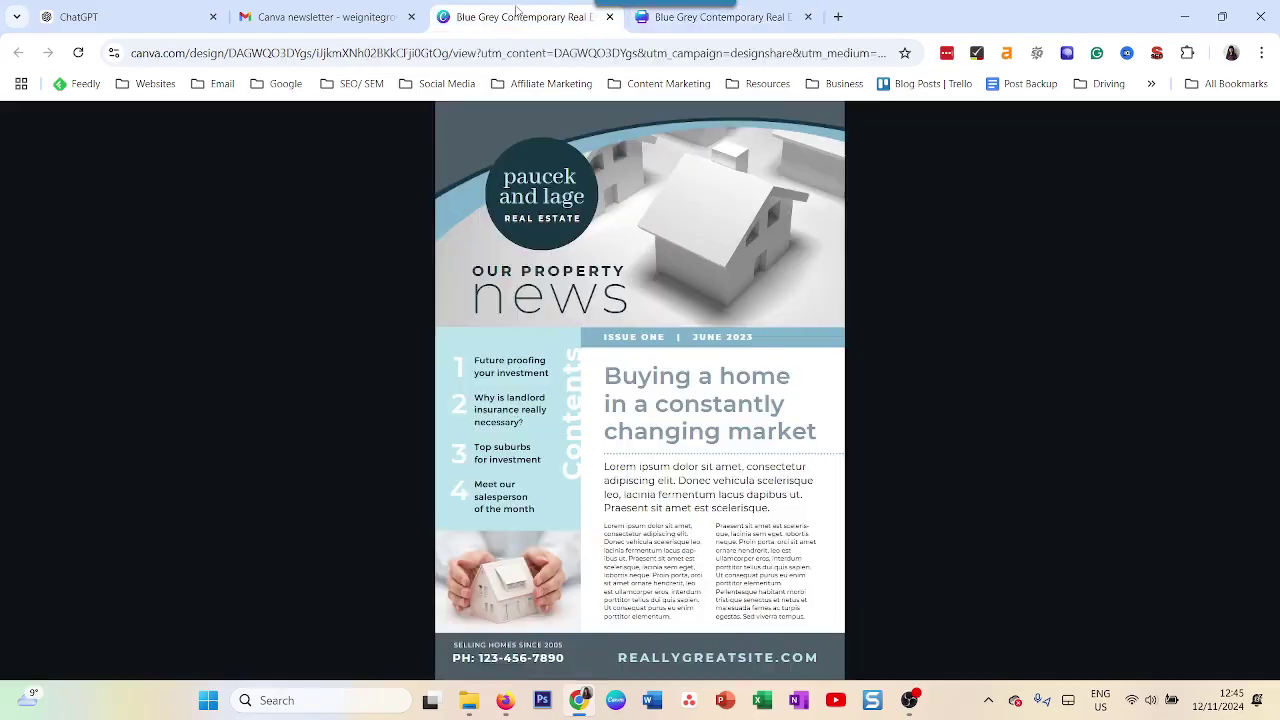
click(78, 52)
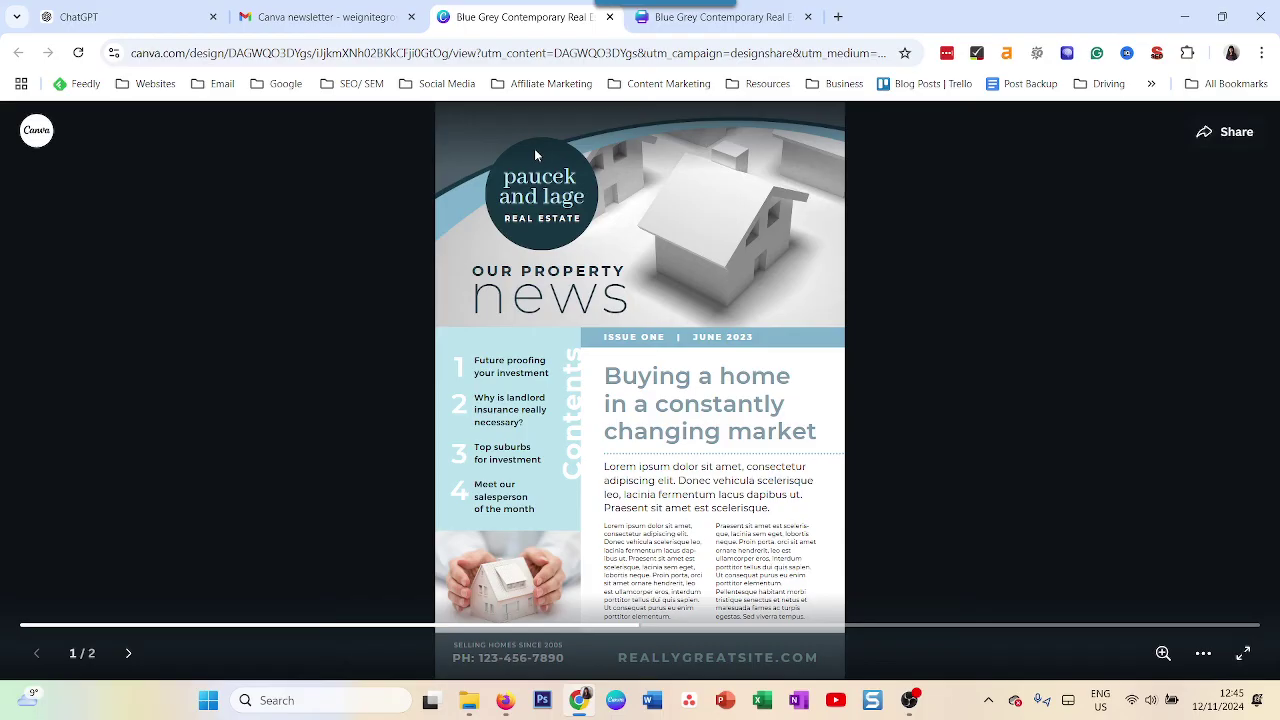
click(78, 54)
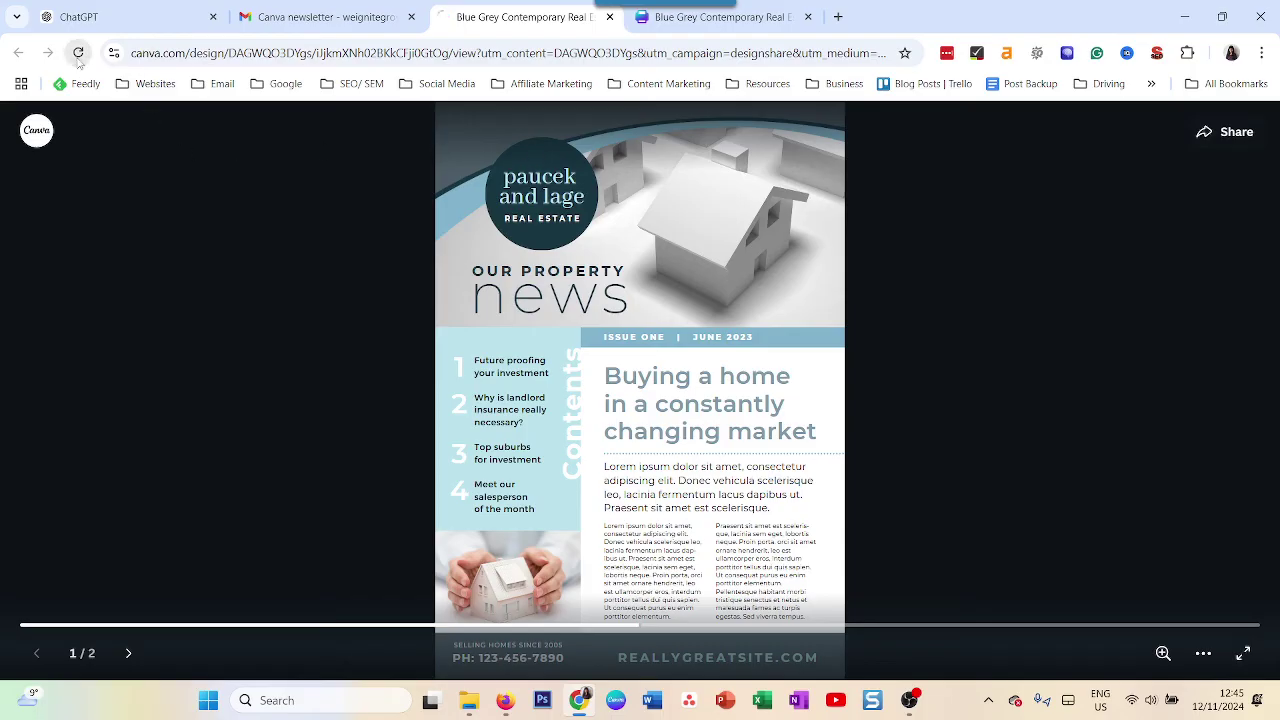